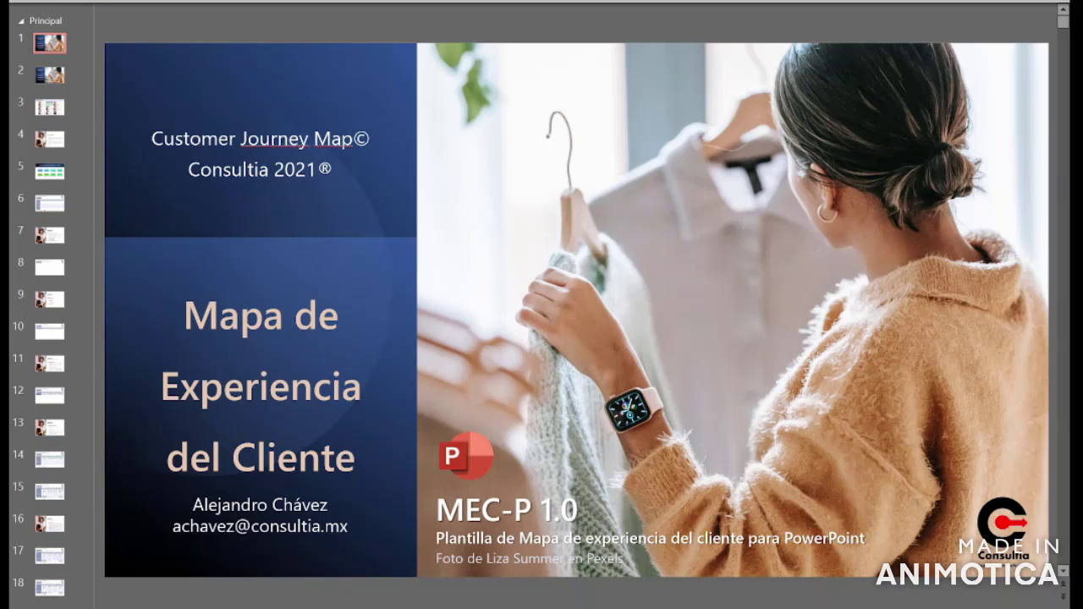
Step: Raise the system volume, then step through slide 3 to the Propósito slide 4
key("XF86AudioRaiseVolume")
key("XF86AudioRaiseVolume")
key("XF86AudioRaiseVolume")
key("XF86AudioRaiseVolume")
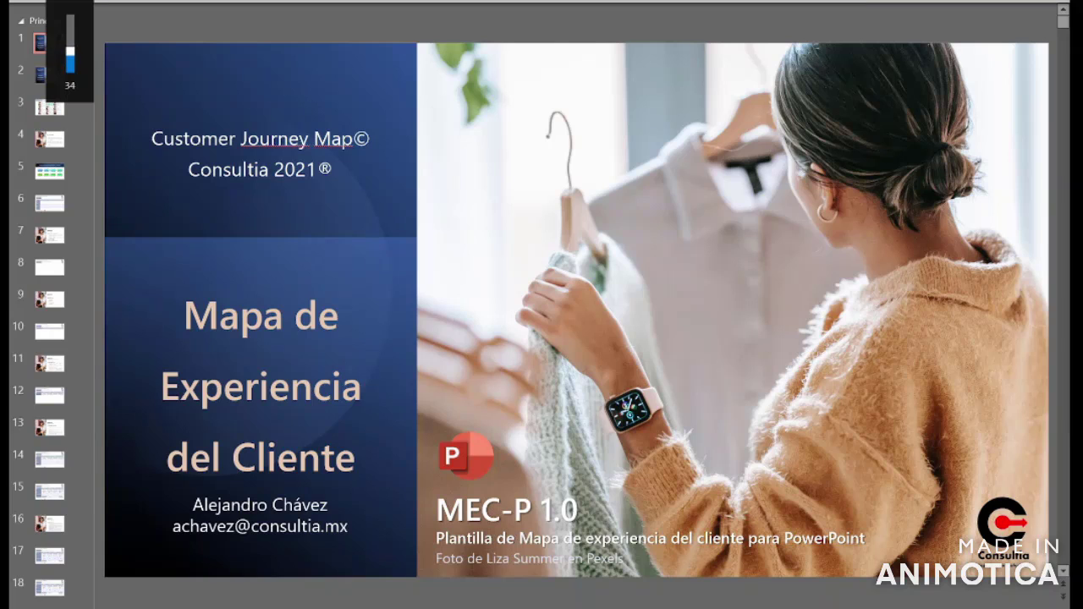
key("XF86AudioRaiseVolume")
key("XF86AudioRaiseVolume")
key("XF86AudioRaiseVolume")
key("XF86AudioRaiseVolume")
key("XF86AudioRaiseVolume")
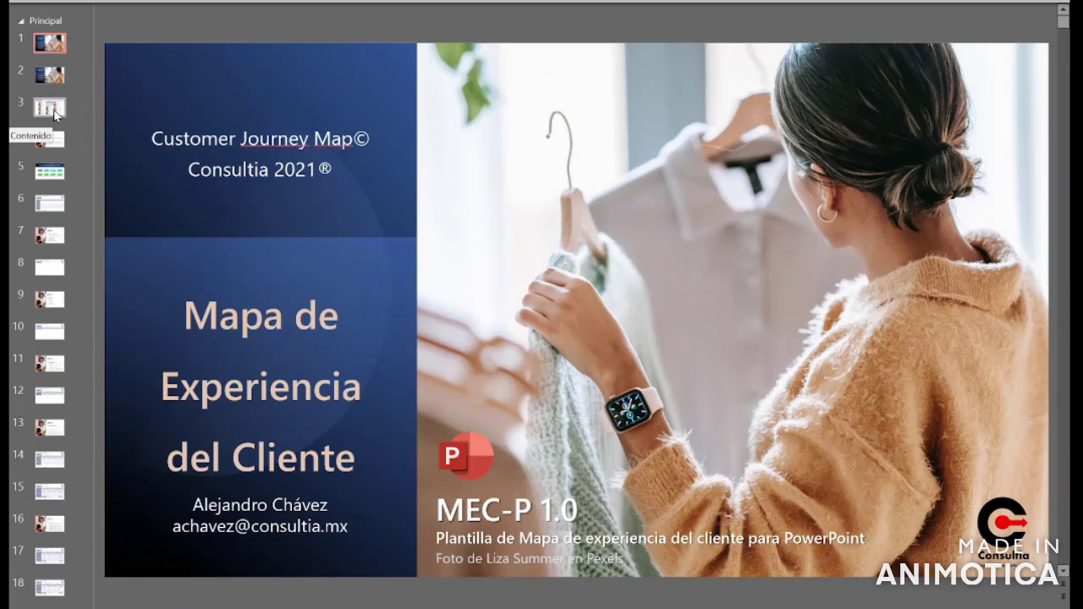
left_click(52, 115)
left_click(55, 145)
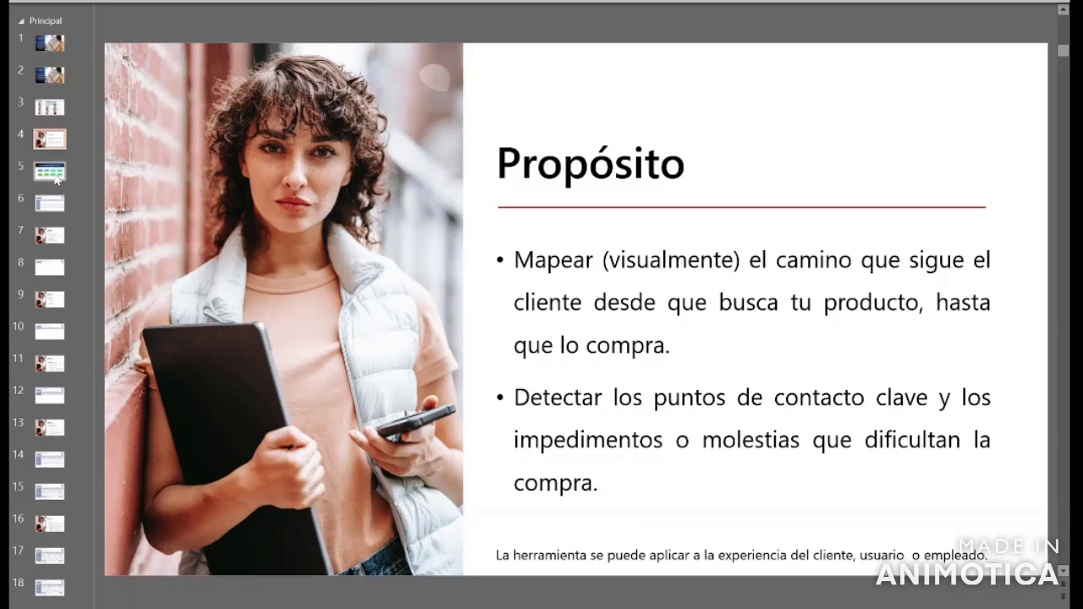
Step: Show slide 5, 'Pasos para el diseño de mapa de experiencia del cliente'
left_click(51, 173)
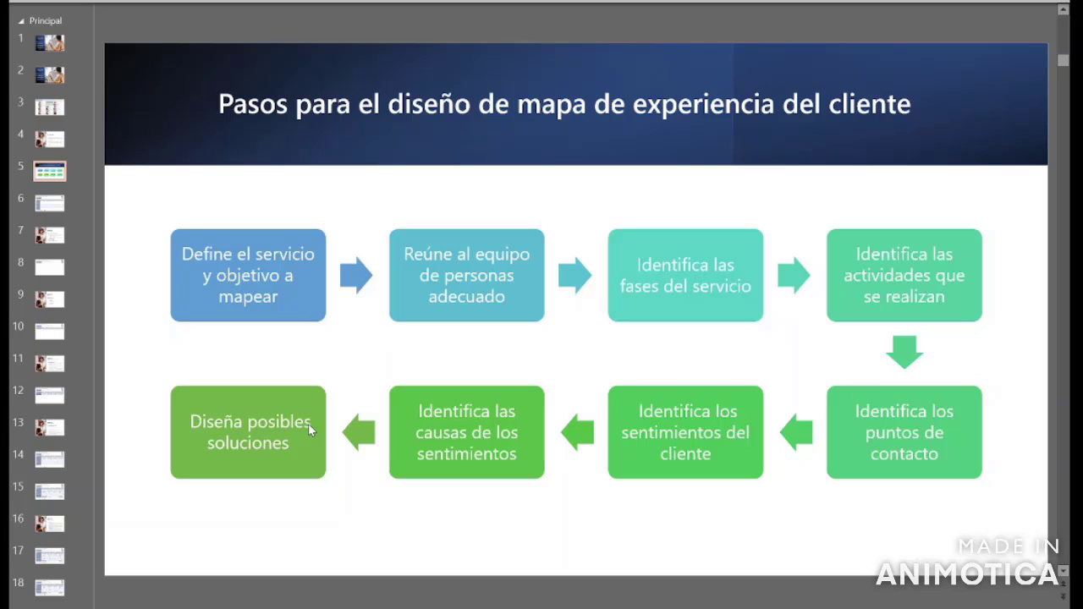
Step: Go to slide 6's blank map and place the cursor in the PROCESO O SERVICIO field
left_click(49, 208)
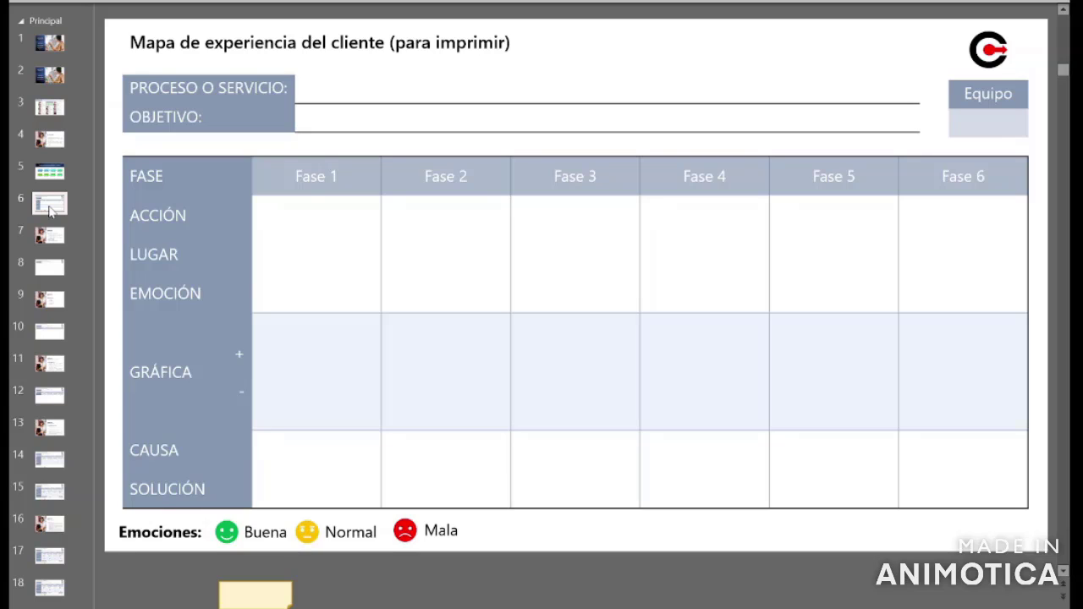
left_click(49, 208)
left_click(301, 88)
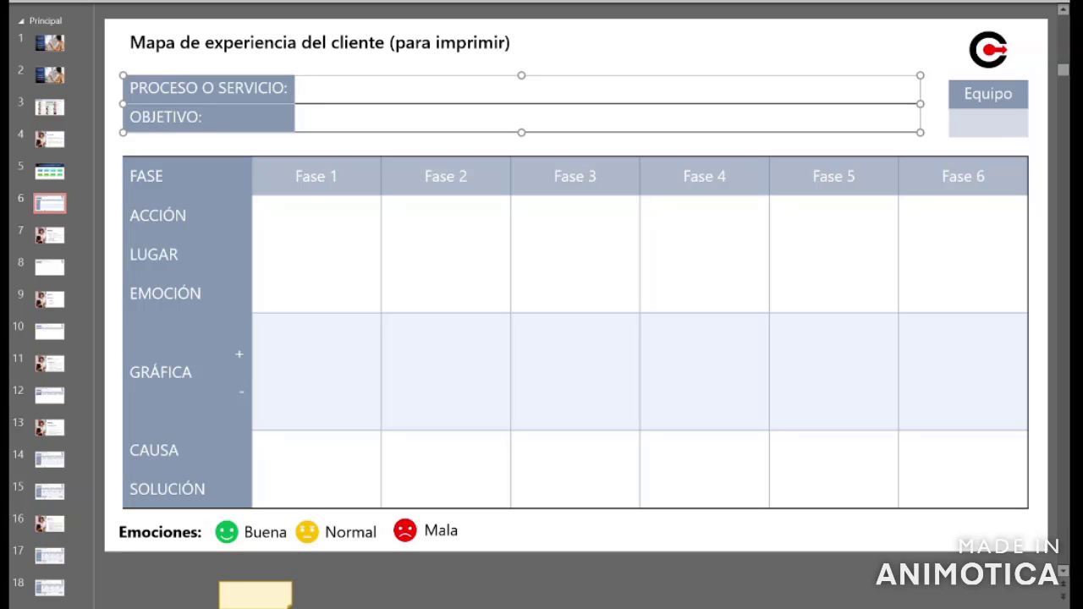
Step: Enter 'Venta de libros en Amazon' as the process, fixing the 'd elibros' typo
left_click(302, 118)
left_click(302, 87)
type("Venta d elib")
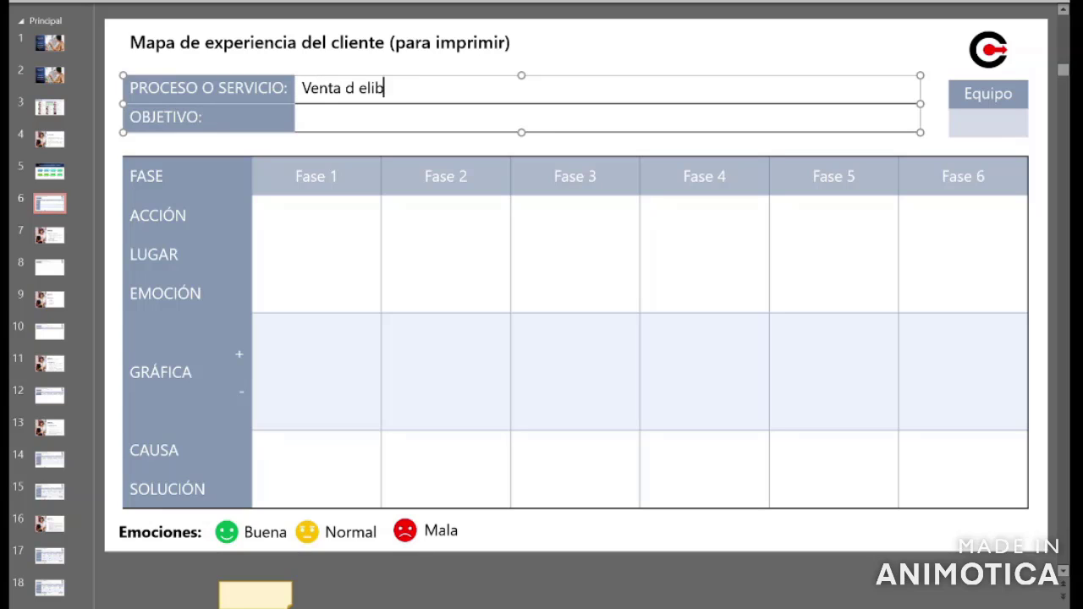
type("ros en Amaz")
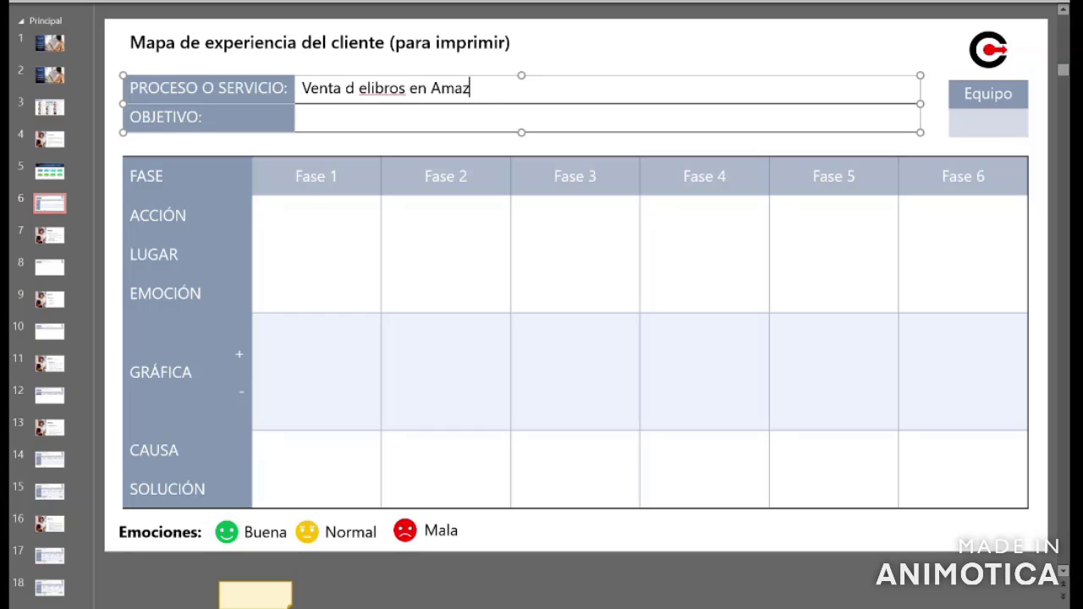
type("on")
left_click(355, 88)
key("Delete")
key("Right")
Step: Enter the objective 'Conocer los problemas en la compra de libros', correcting 'comprta'
left_click(303, 117)
type("Conocer lo")
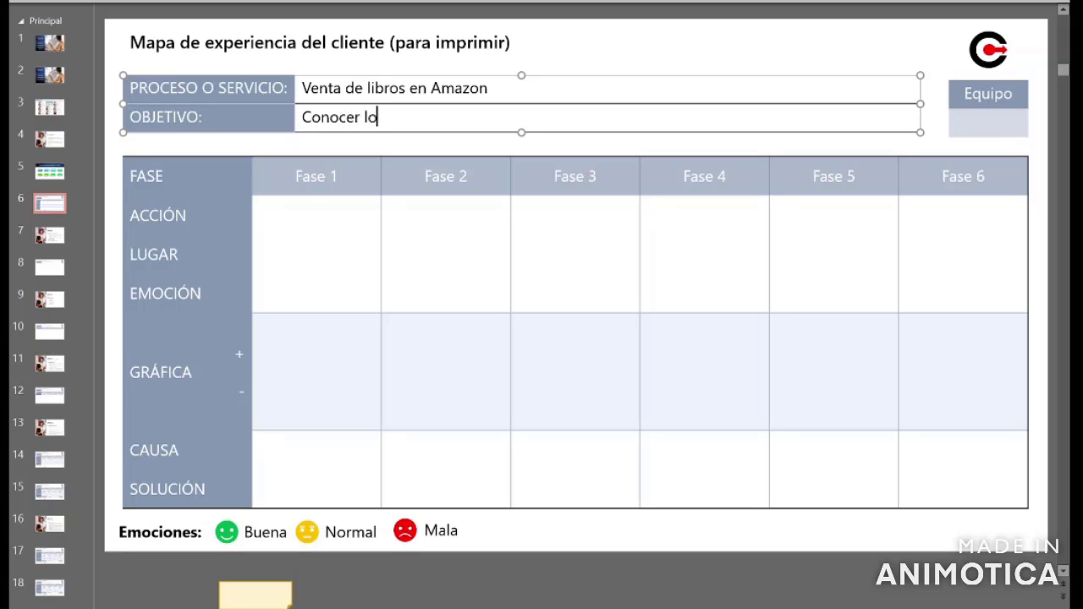
type("s problemas en")
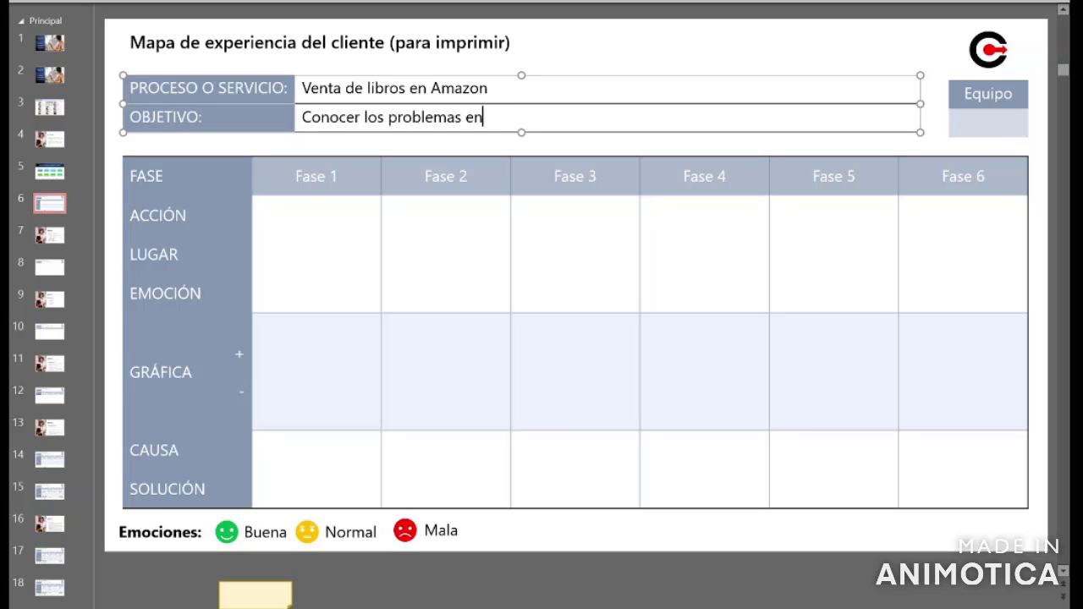
type(" la comprta d")
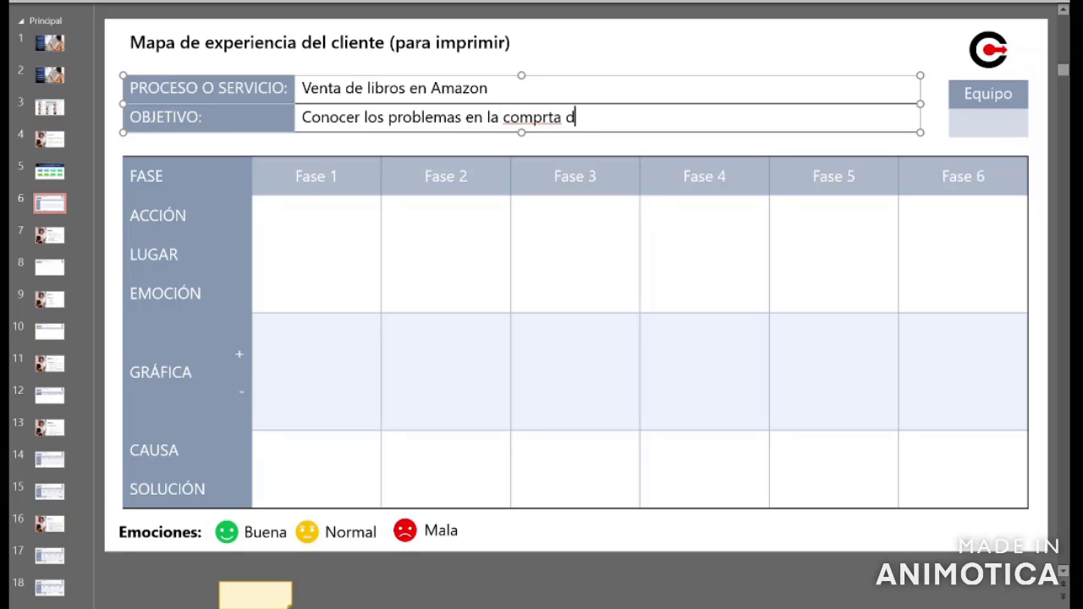
type("e libr")
type("os")
left_click(554, 116)
key("Delete")
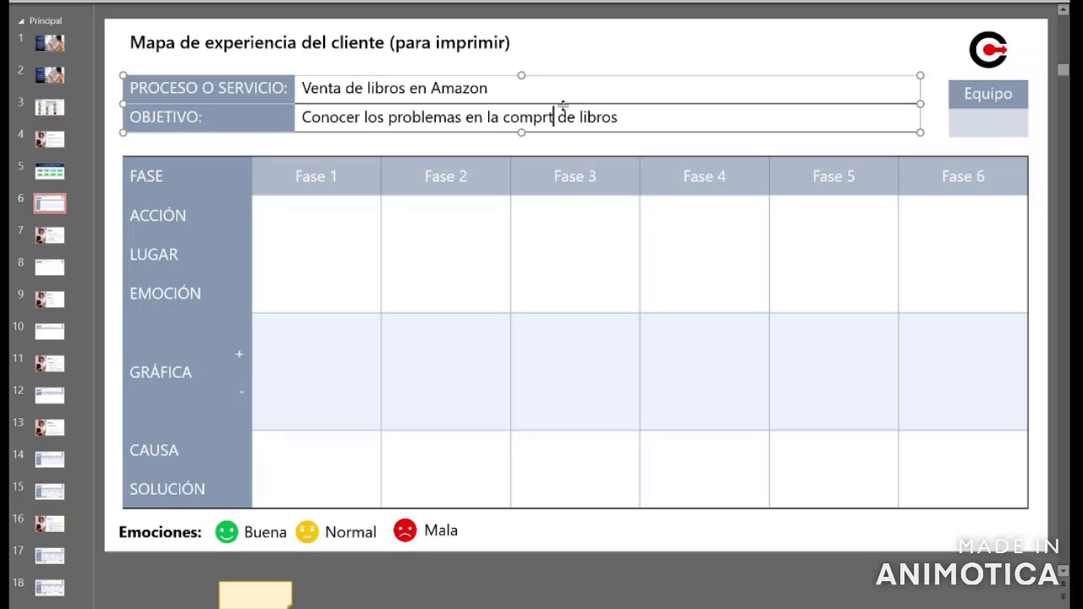
key("BackSpace")
type("a")
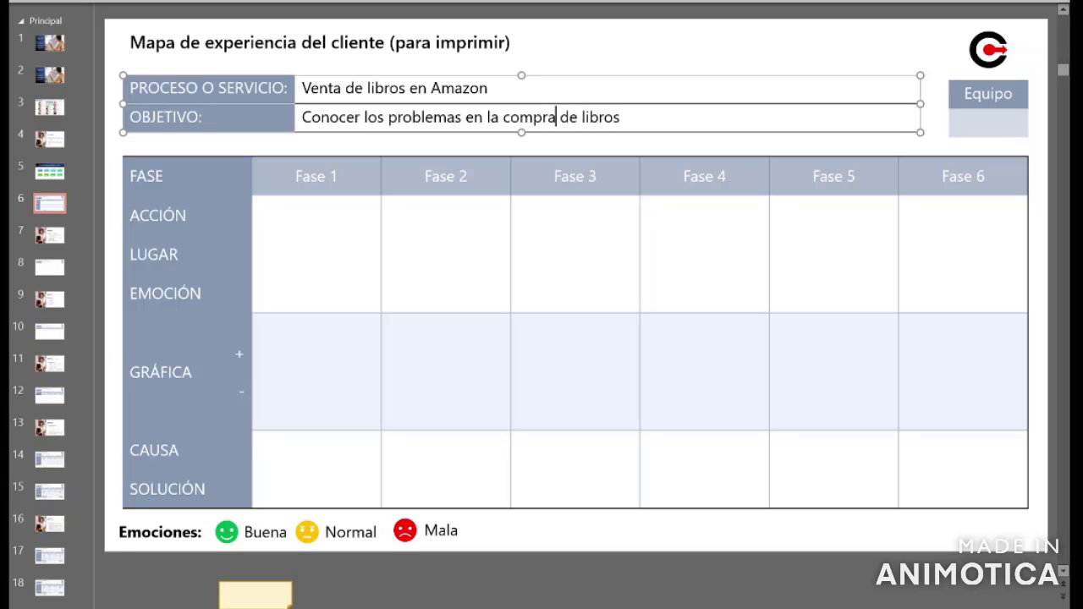
left_click(795, 42)
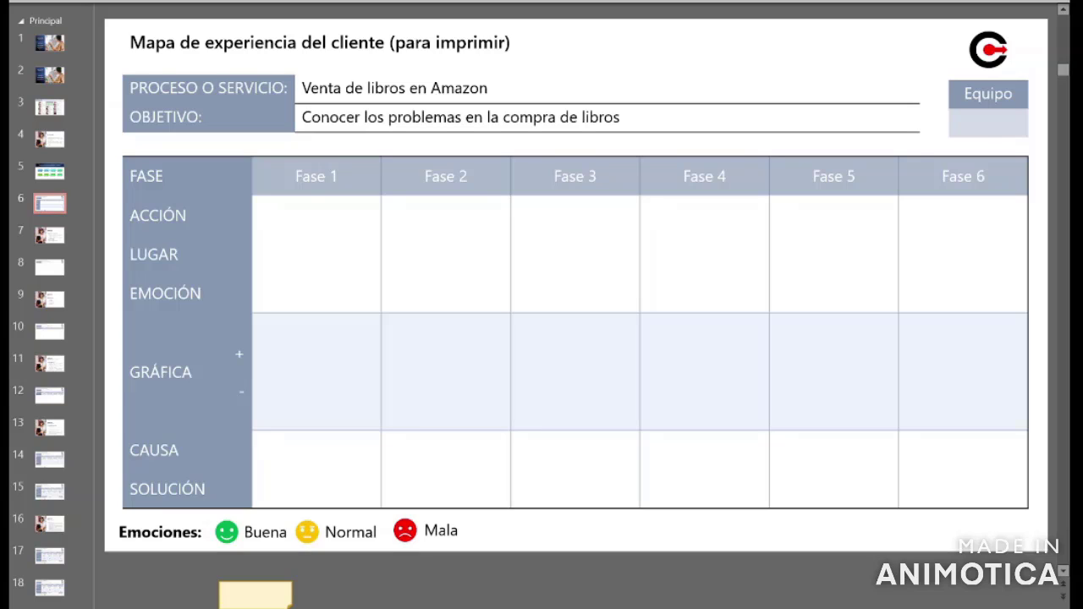
left_click(989, 121)
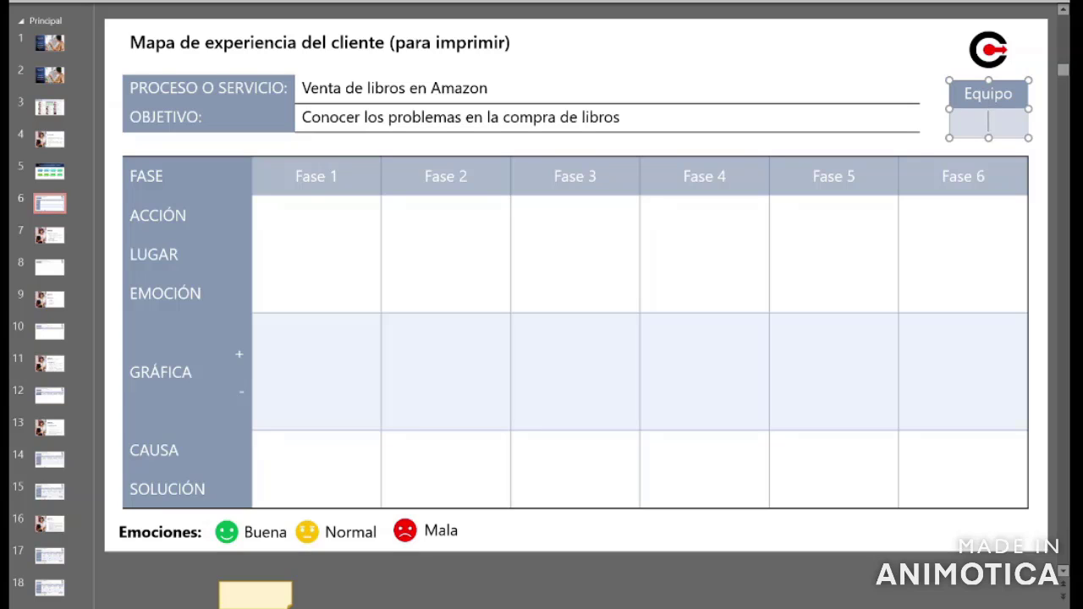
type("Togres")
key("BackSpace")
key("BackSpace")
key("BackSpace")
key("BackSpace")
key("BackSpace")
type("igr")
type("es")
left_click(866, 49)
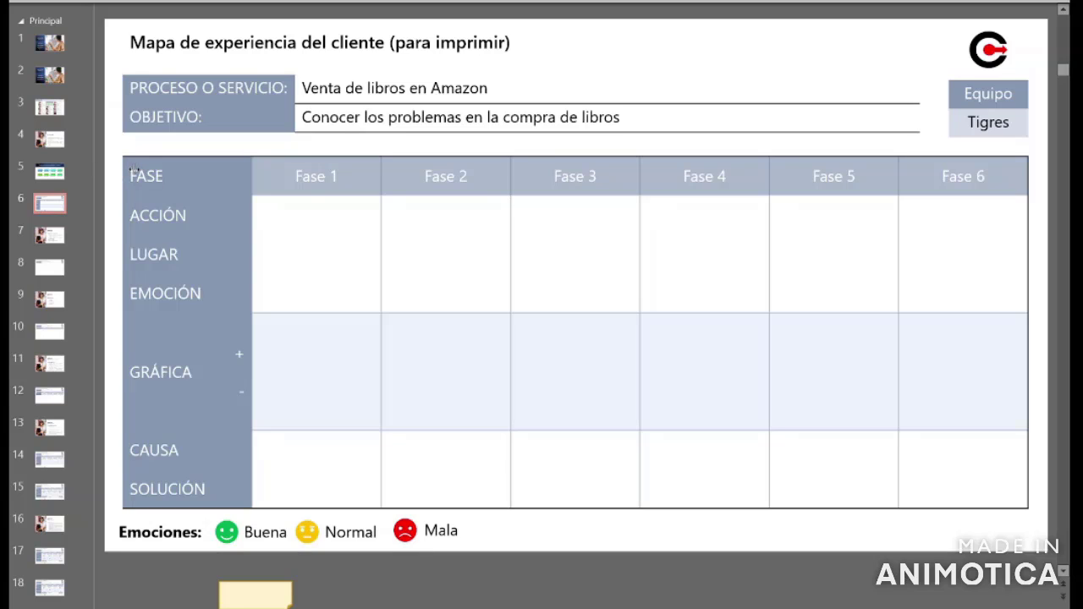
left_click(134, 170)
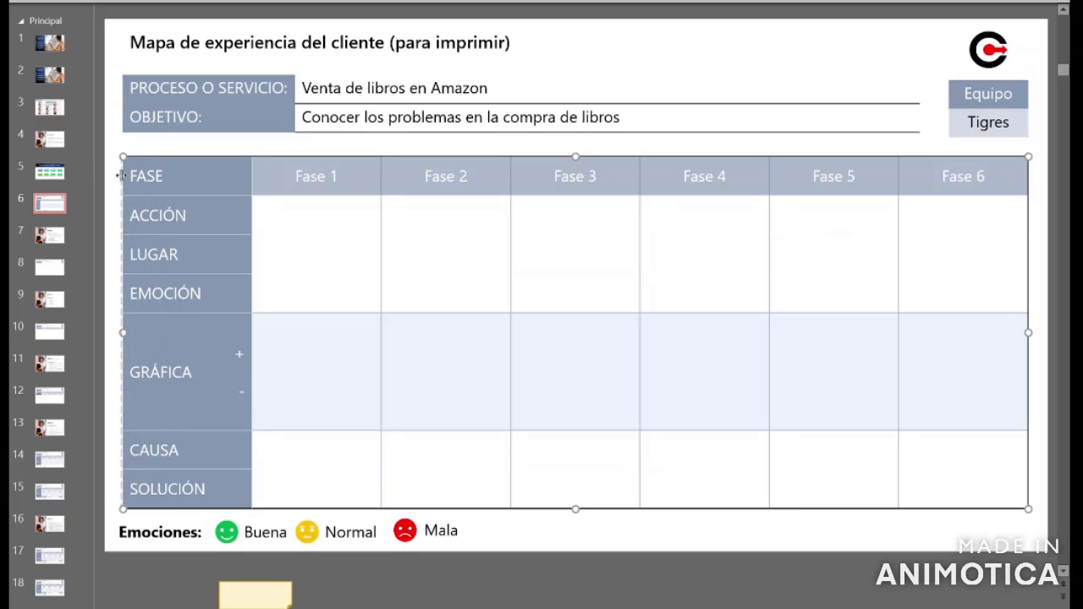
left_click(164, 176)
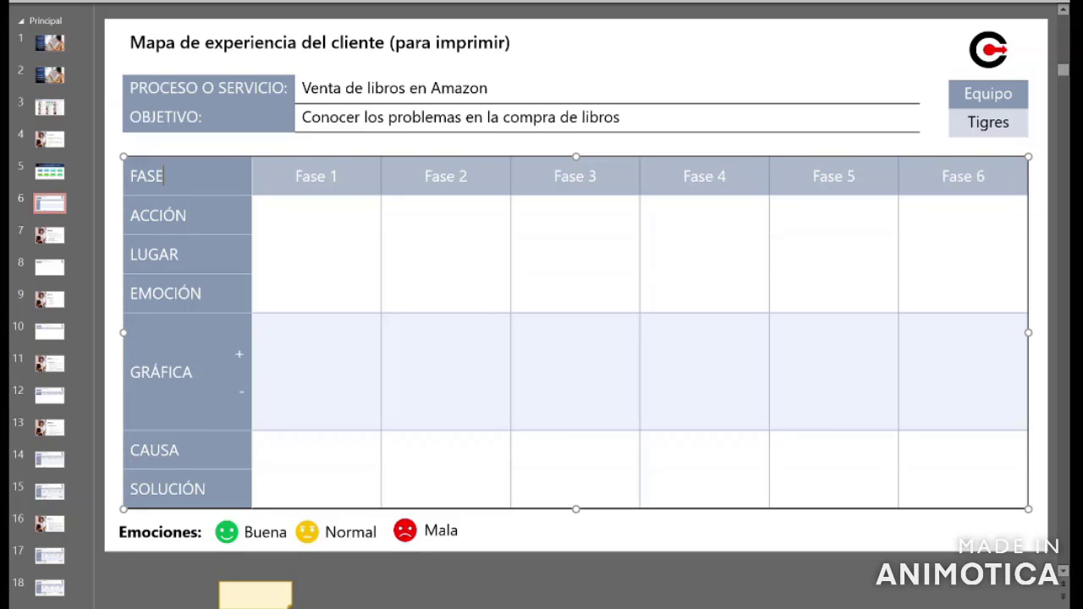
left_click(187, 215)
left_click(201, 293)
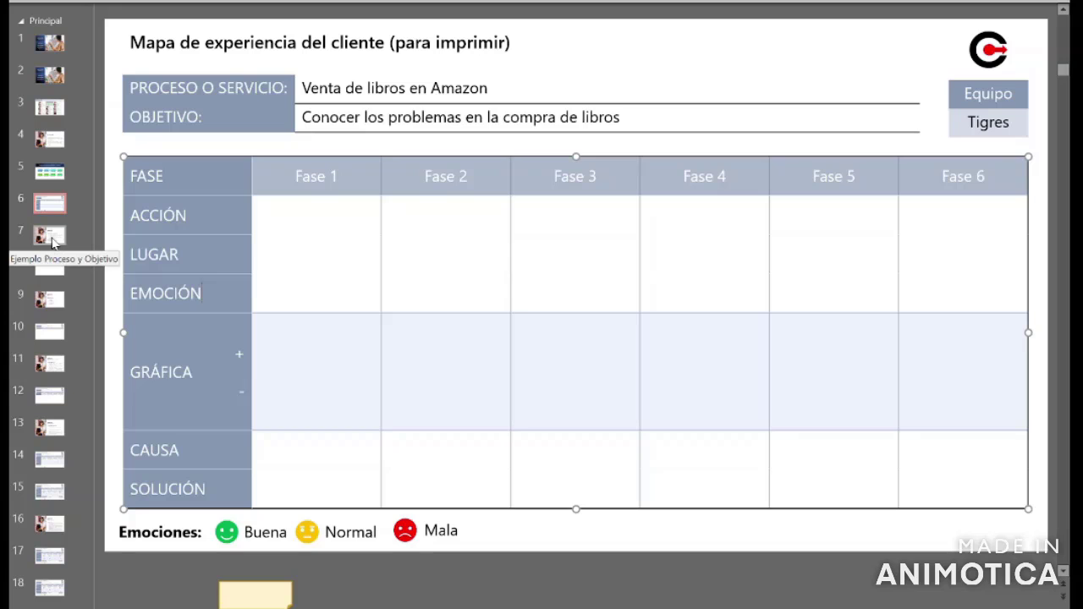
Step: Highlight 'compra de libros' on the slide 7 example, then move to slide 8's filled-in map
left_click(53, 242)
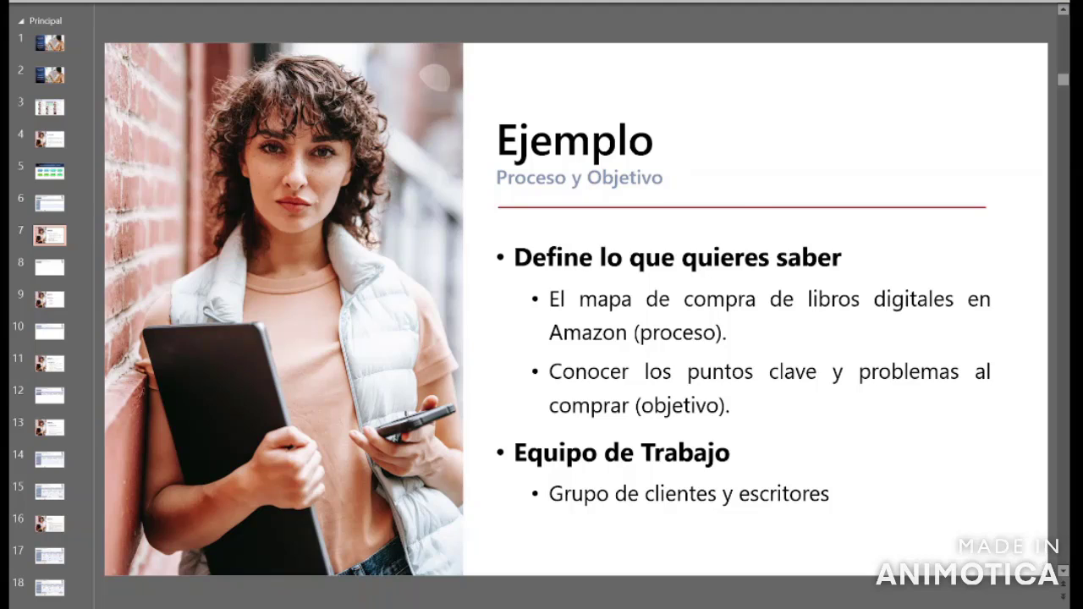
left_click_drag(685, 299, 874, 299)
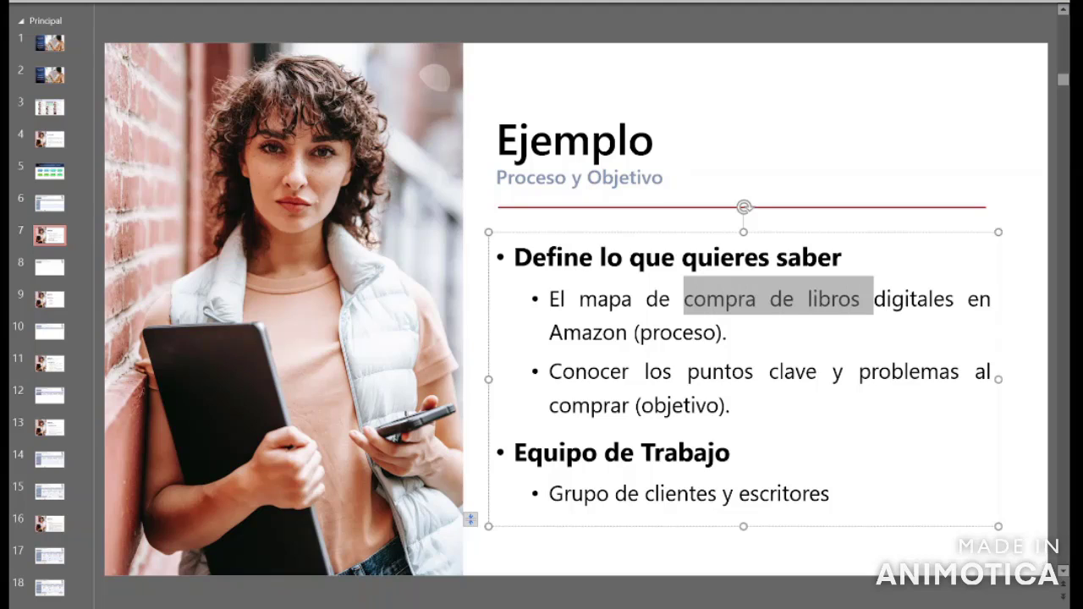
left_click(861, 299)
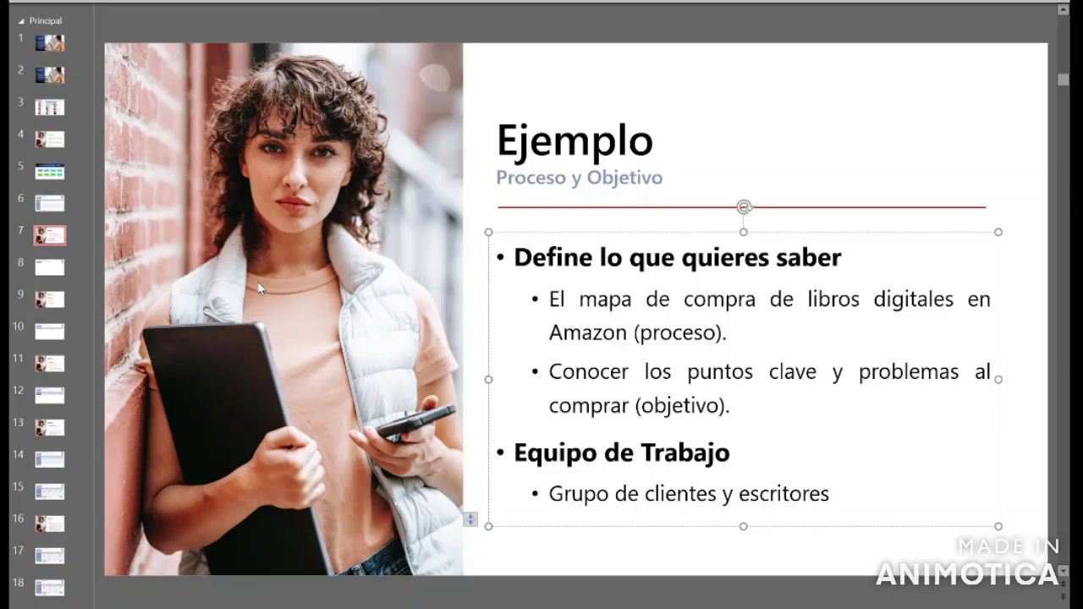
left_click(58, 271)
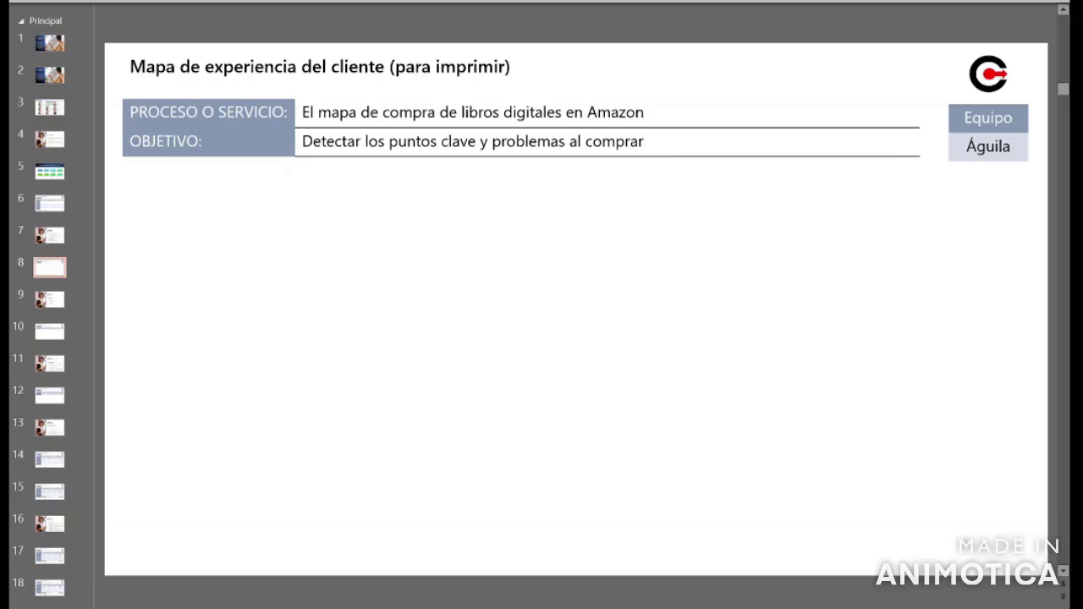
Step: Compare the slide 8 map with slide 9, ending on 'Ejemplo – Las fases'
left_click(645, 141)
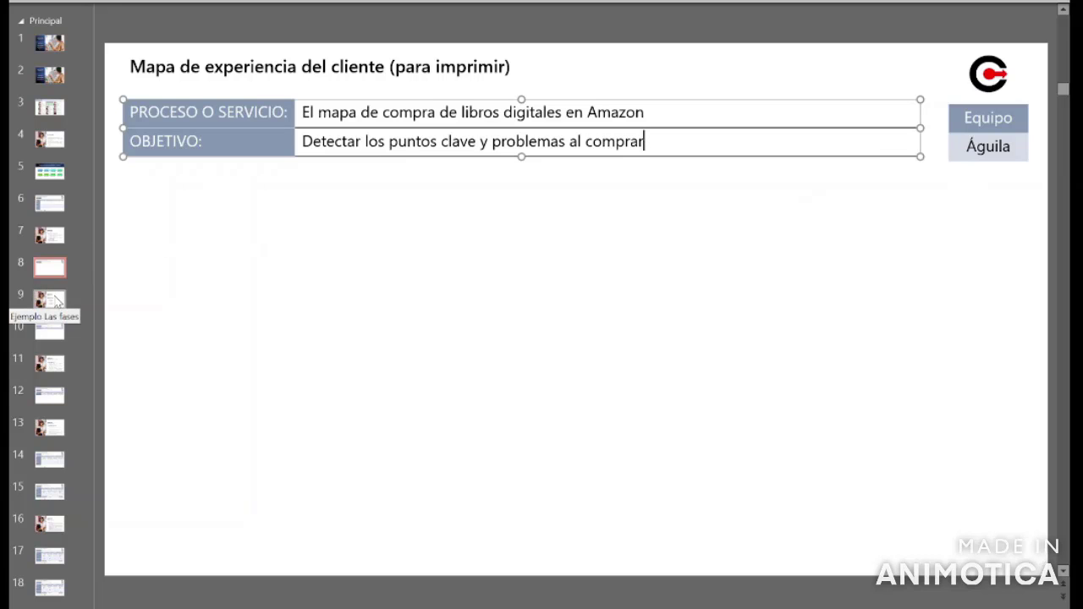
left_click(57, 302)
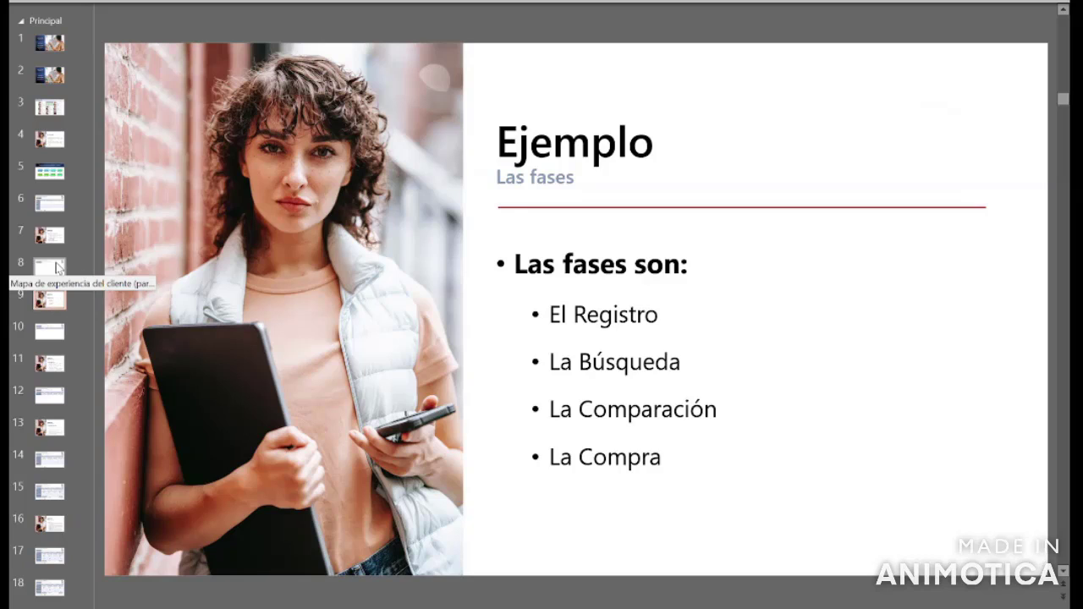
left_click(59, 268)
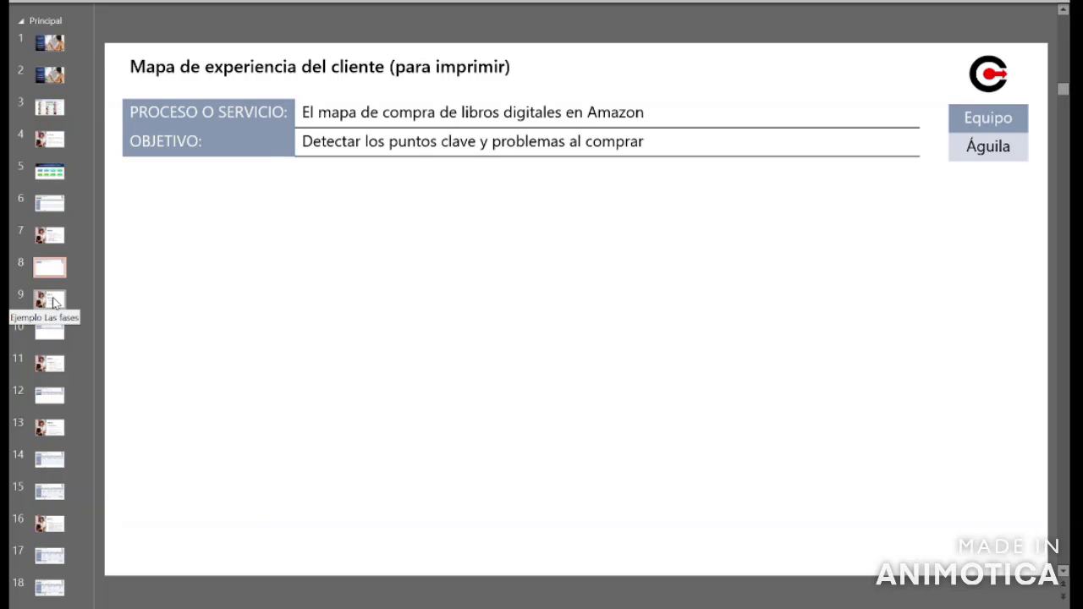
left_click(53, 305)
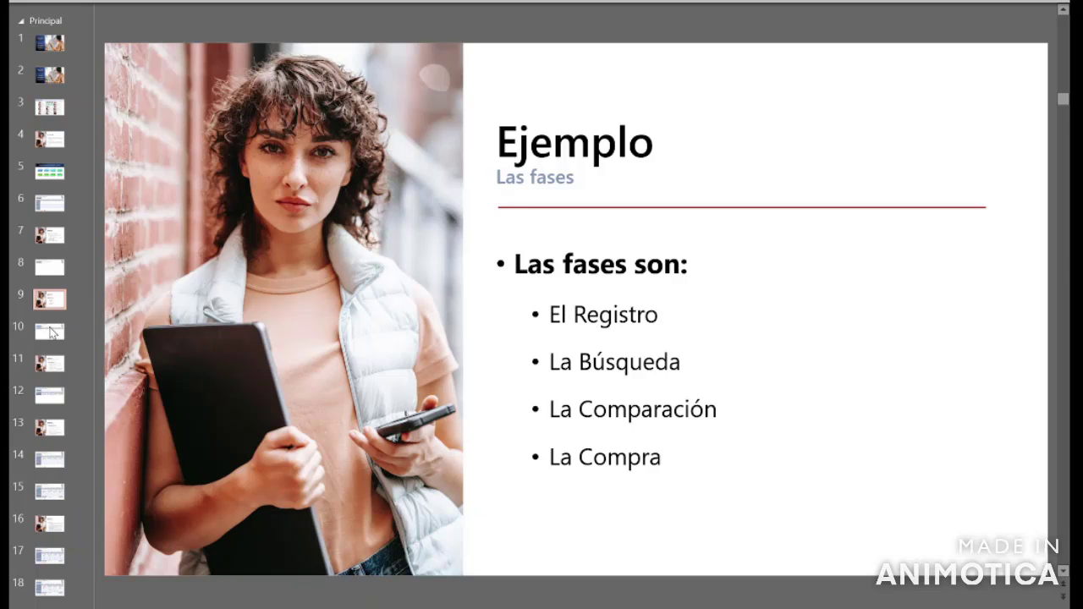
Step: On slide 10, prefix Registro, Búsqueda, Comparación and Compra with 1, 2, 3 and 4
left_click(51, 332)
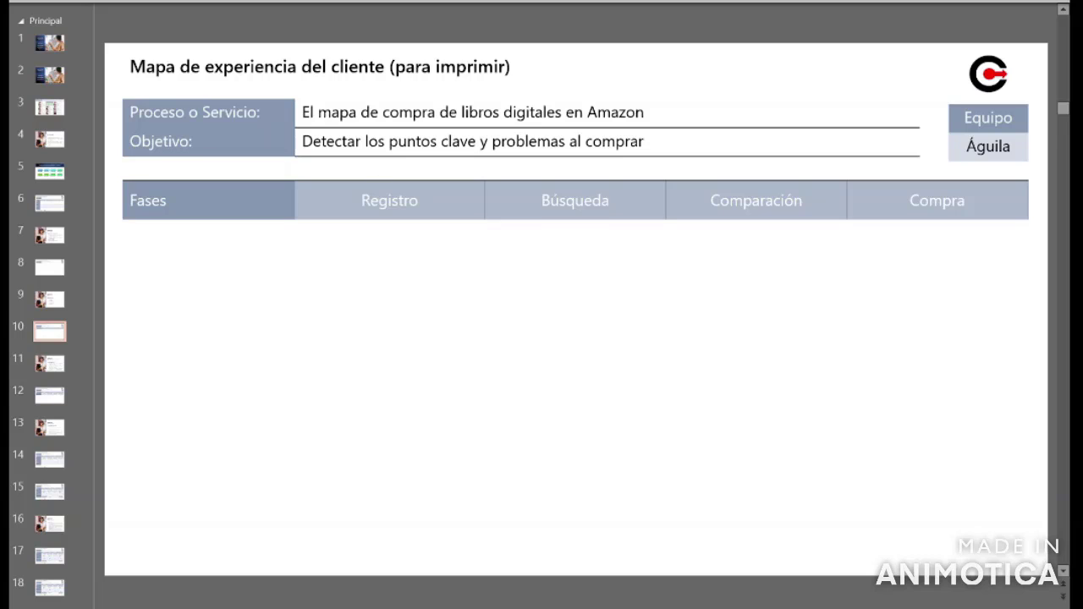
left_click(361, 201)
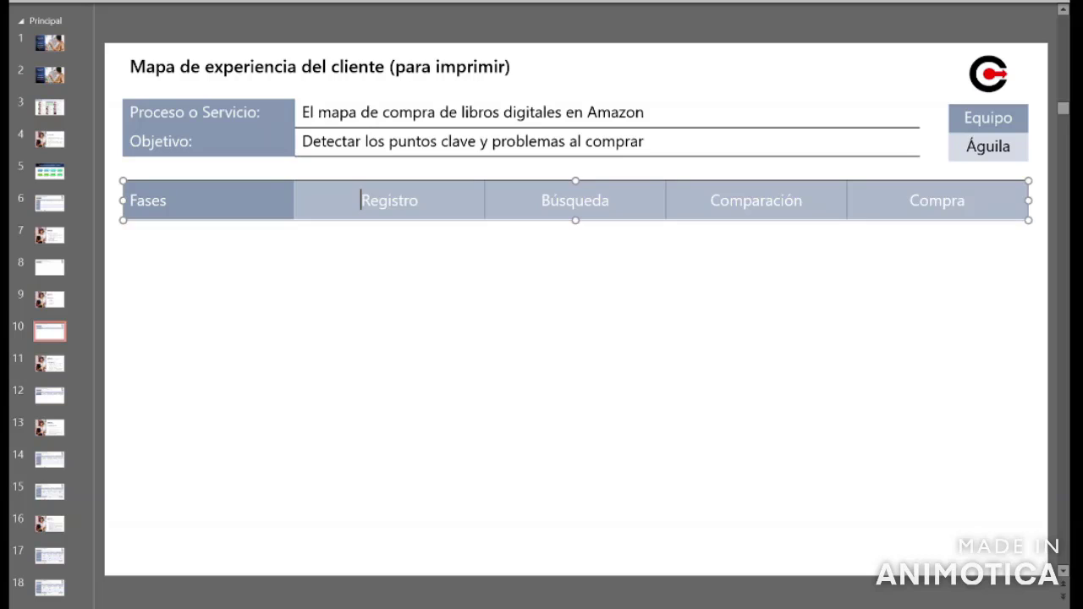
type("1")
left_click(542, 200)
type("2")
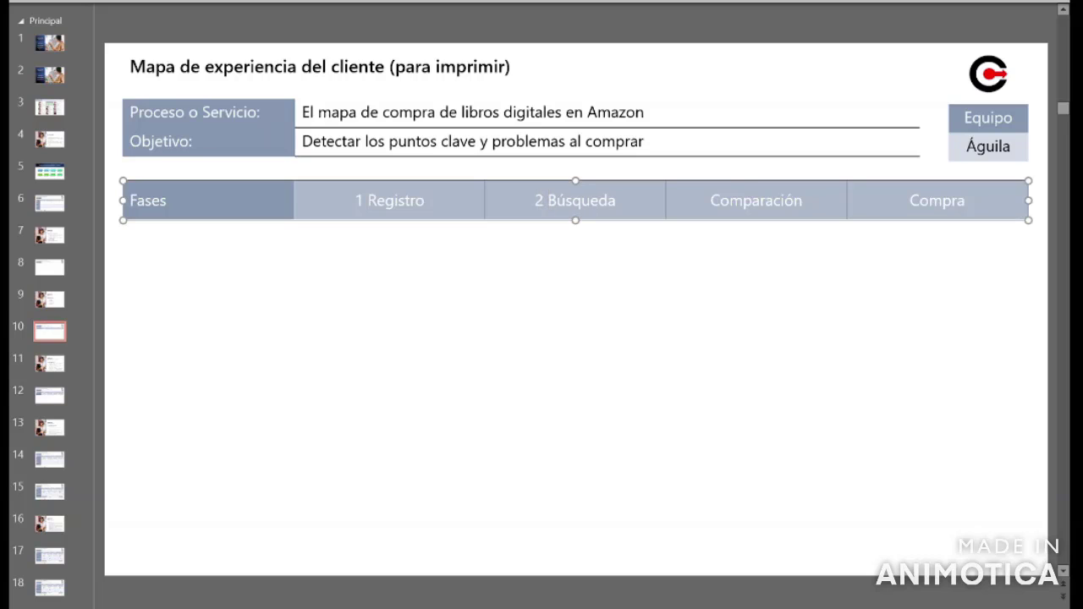
left_click(710, 200)
type("3")
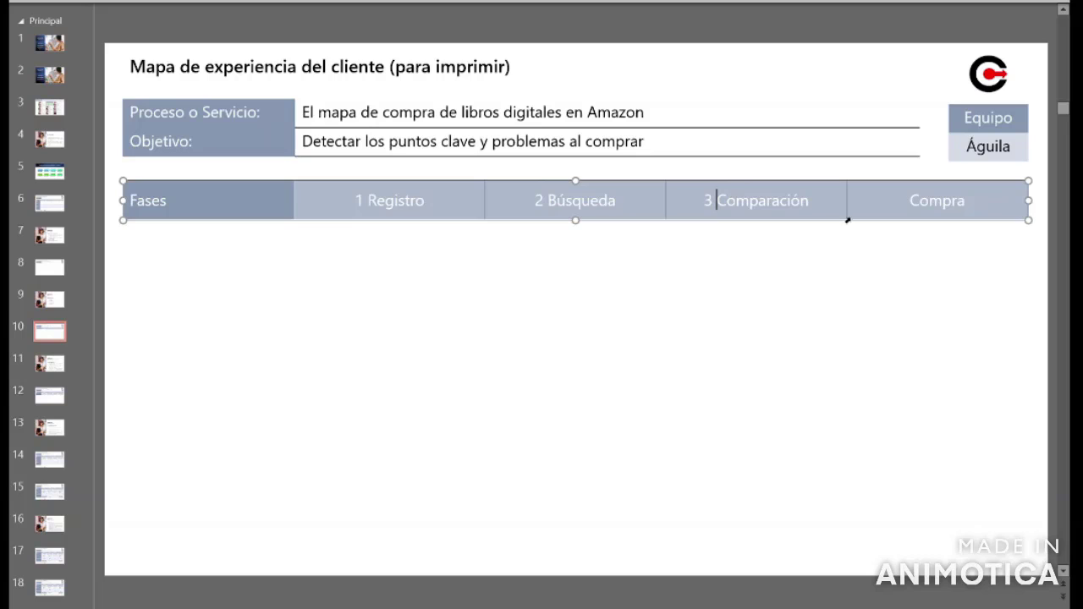
left_click(911, 201)
type("4")
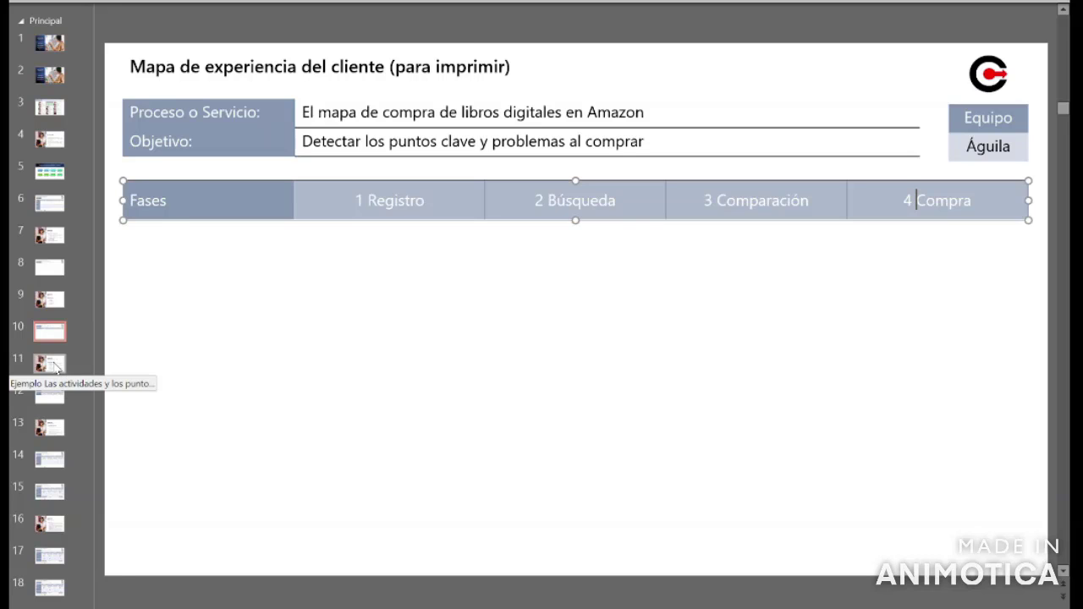
Step: Go to slide 11 and highlight 'El Registro' in the activities and touchpoints example
left_click(55, 366)
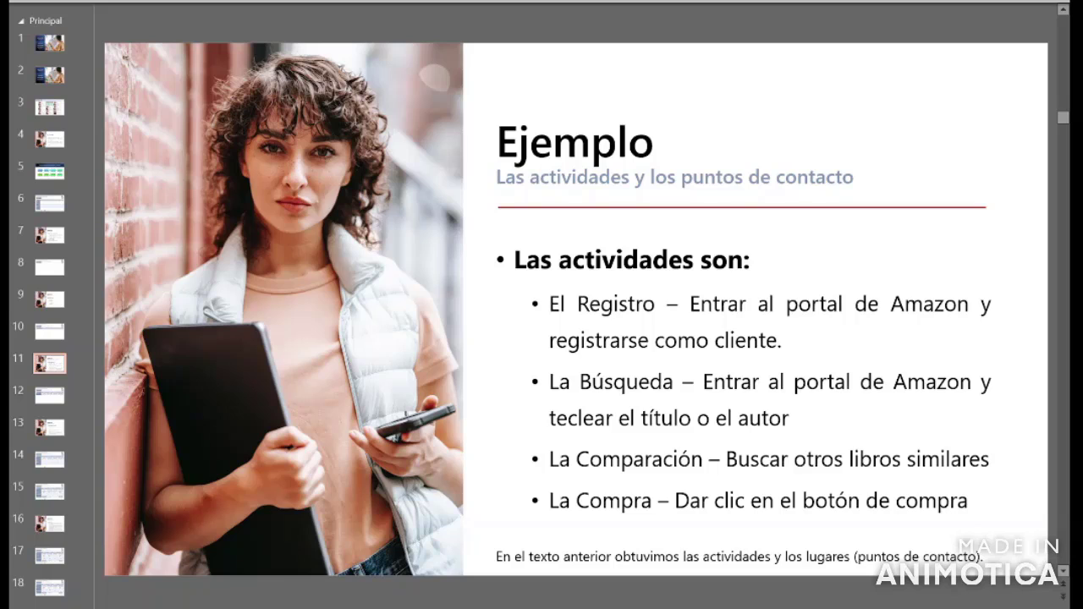
left_click_drag(550, 303, 667, 304)
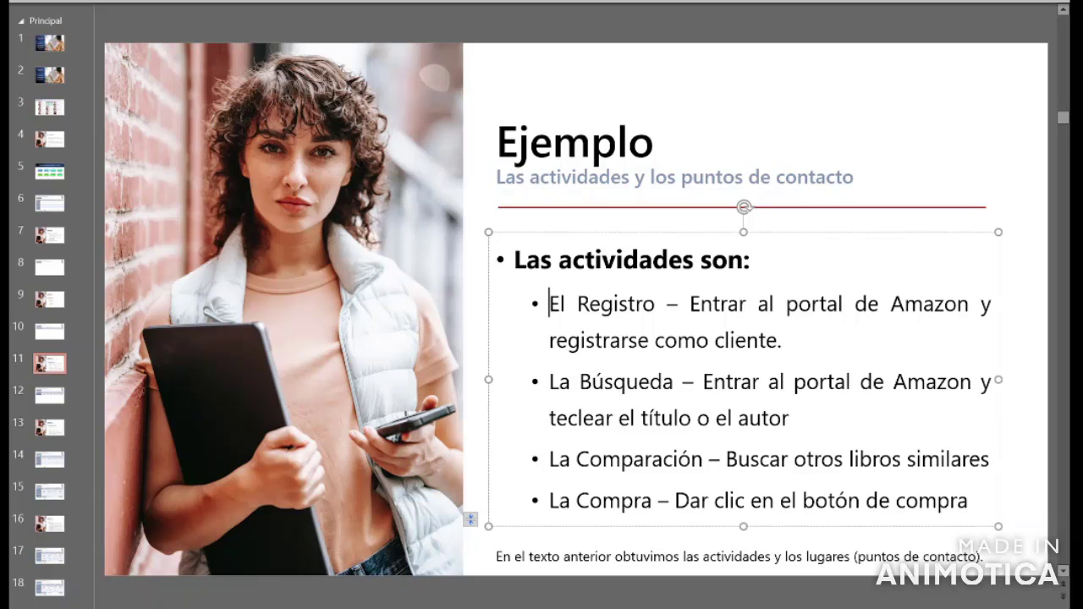
left_click(690, 304)
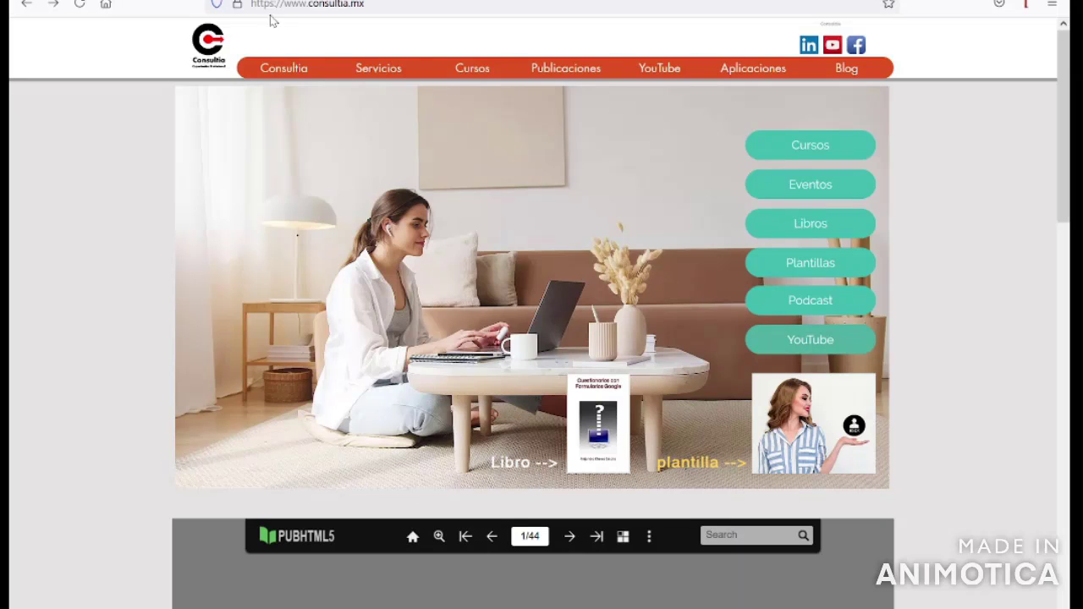
Step: Load amazon.com in a new browser tab, then switch to another window
key("ctrl+t")
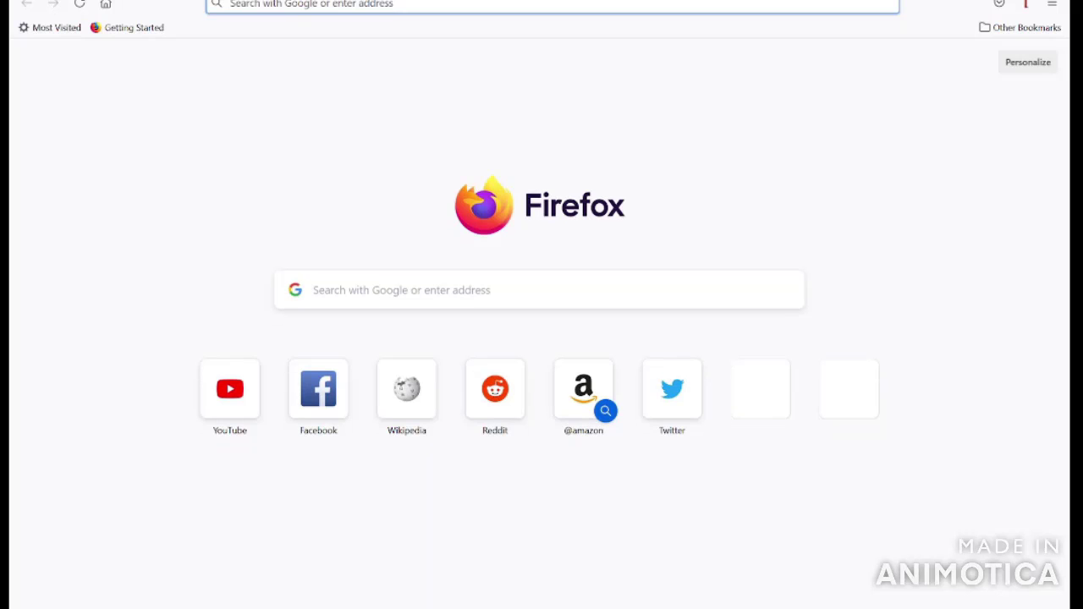
type("am")
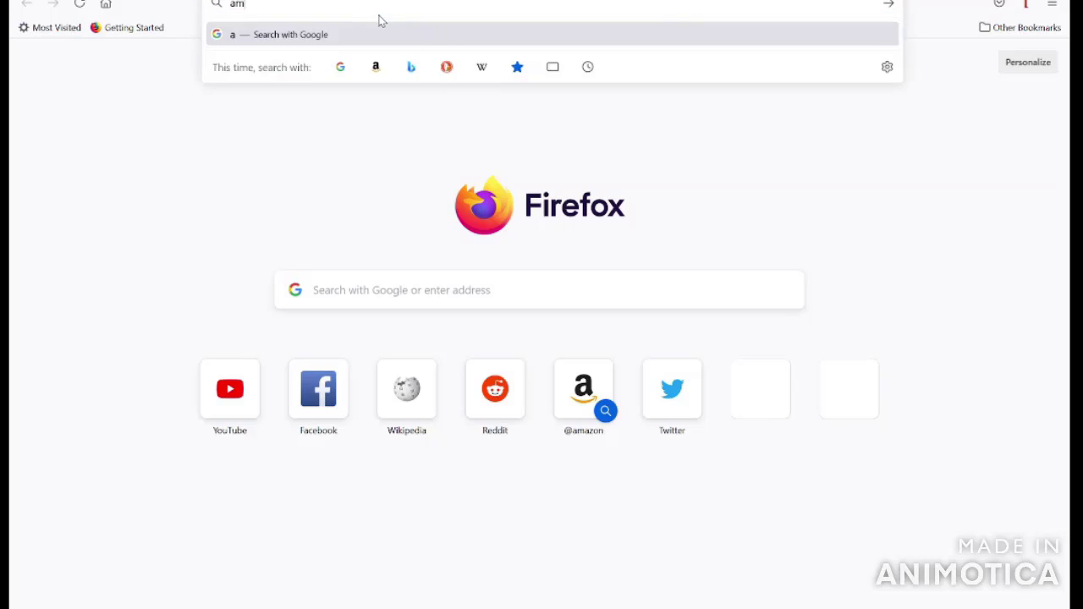
type("azon.com")
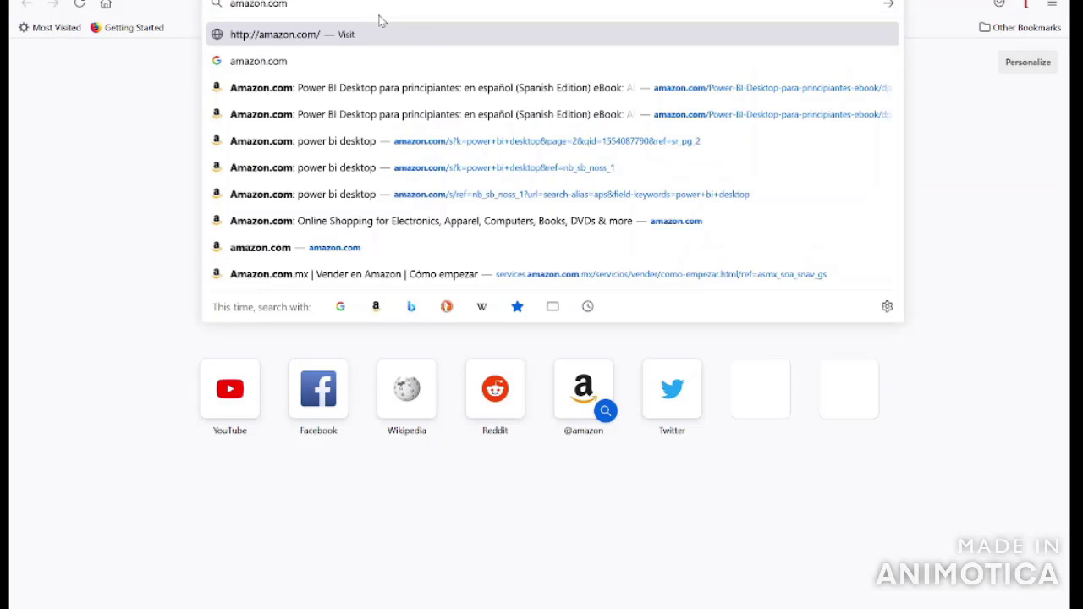
key("Return")
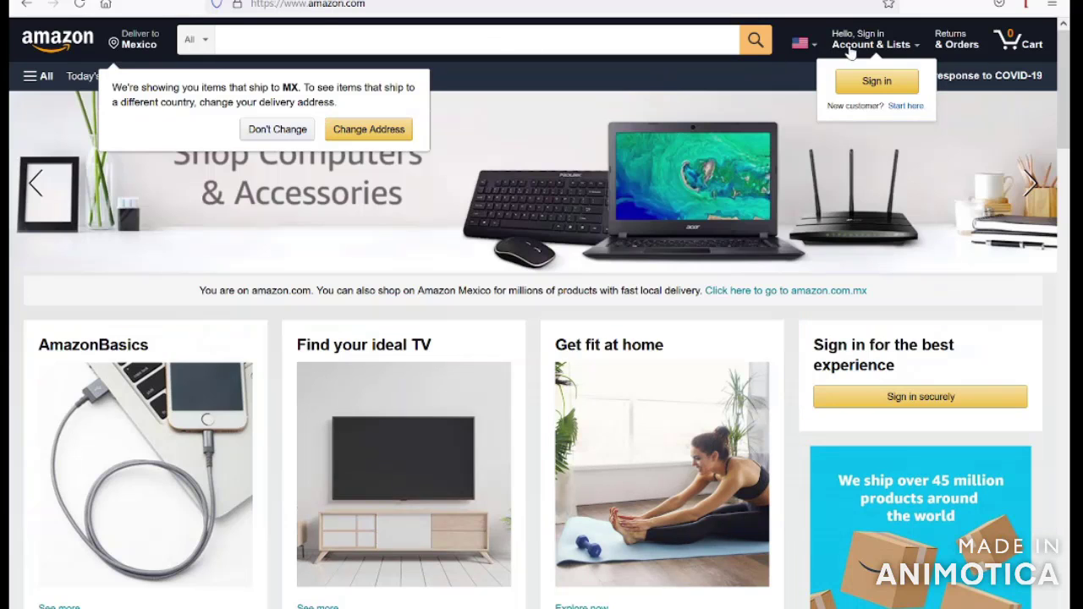
mouse_move(858, 44)
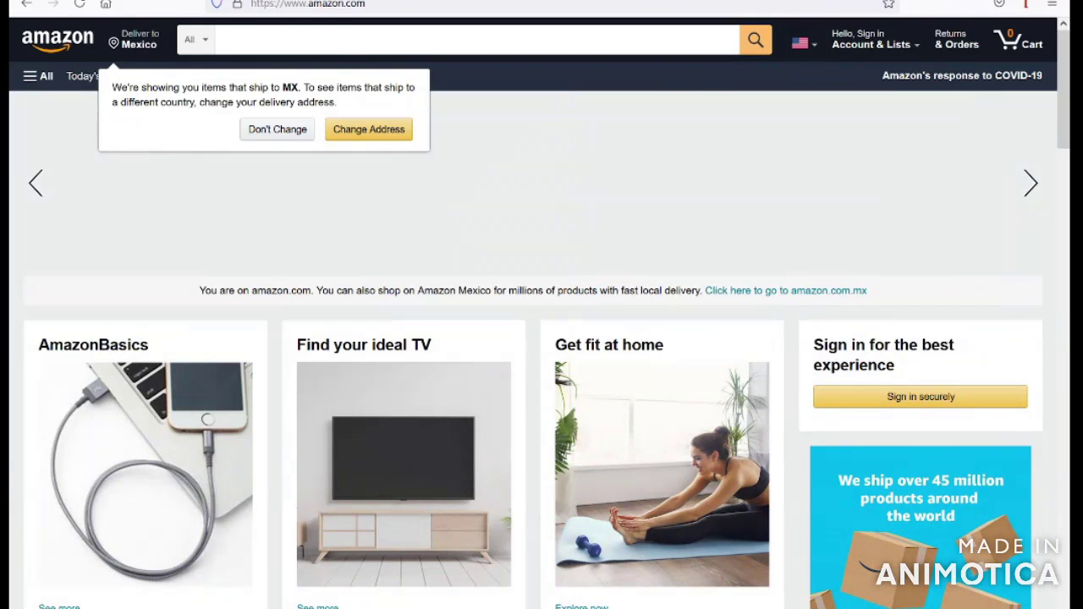
key("alt+Tab")
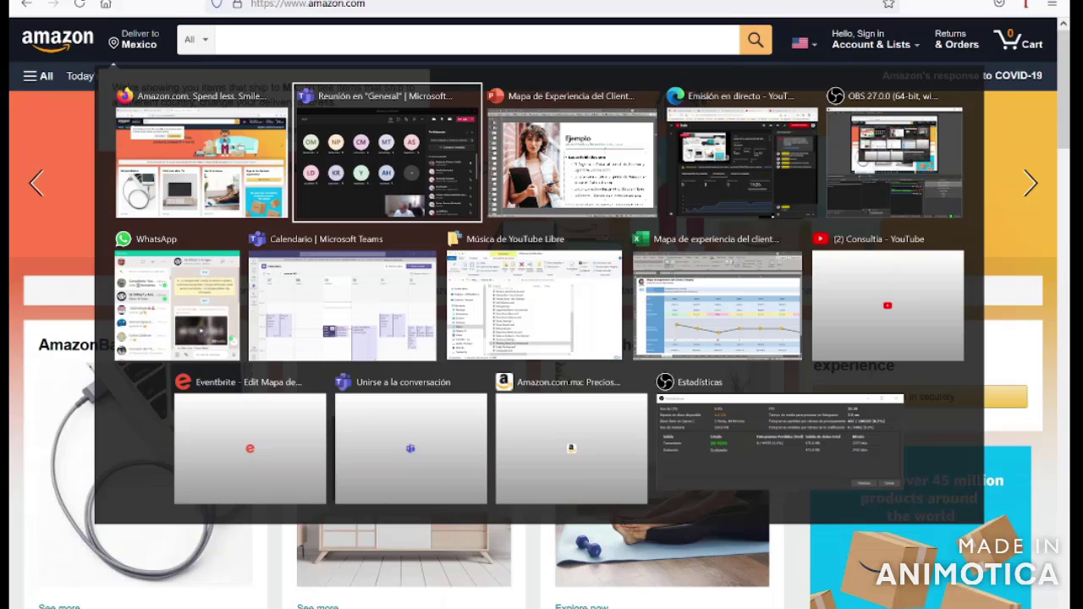
key("alt+Tab")
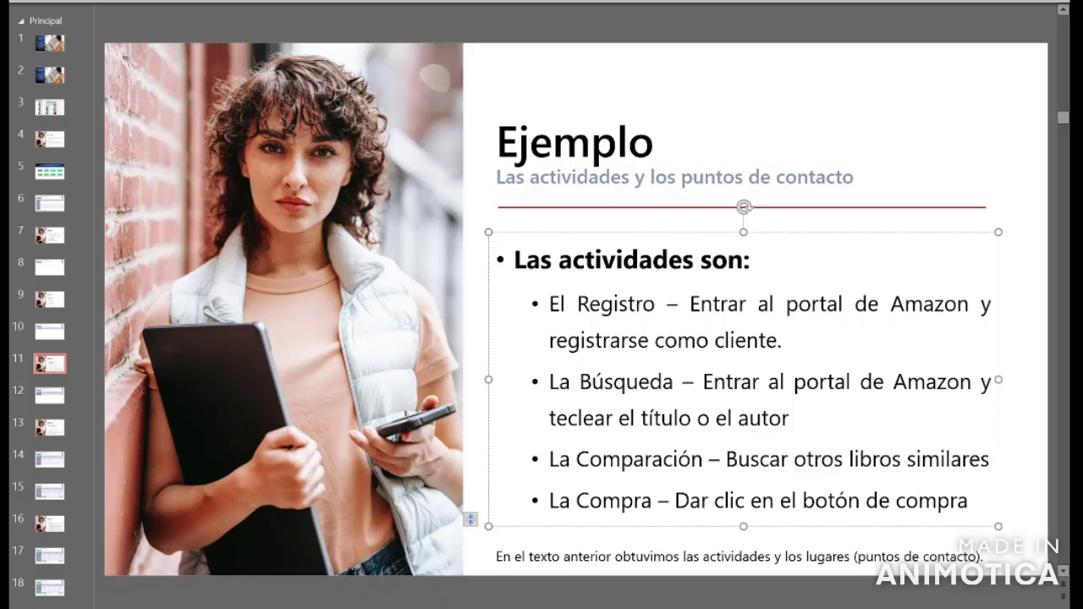
key("alt+Tab")
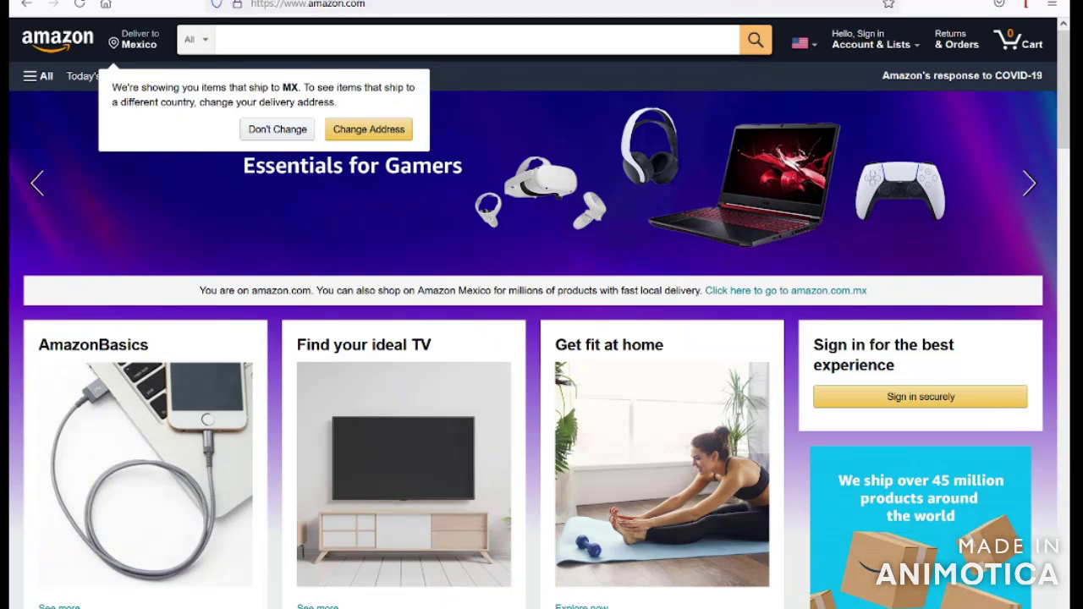
Step: Search Amazon's Books department for the author's full name, returning 26 results
left_click(207, 40)
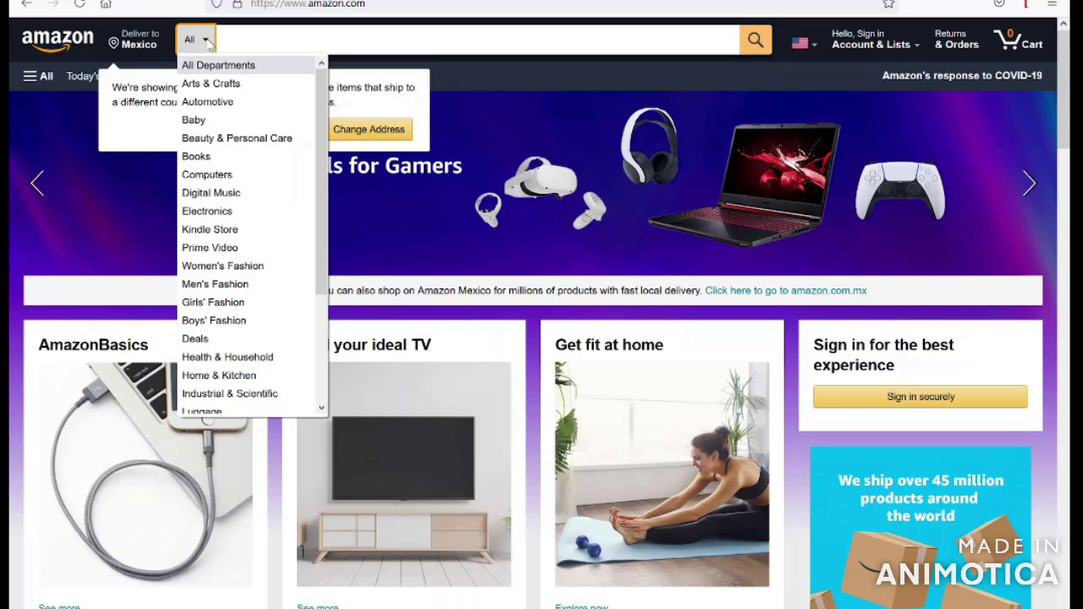
left_click(211, 157)
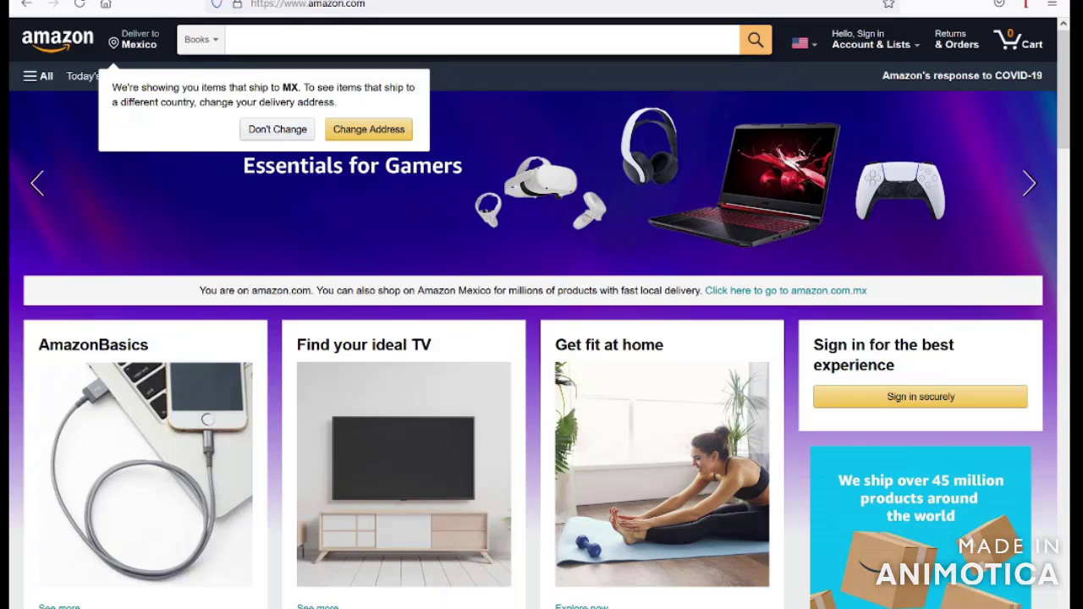
left_click(254, 40)
type("alejan")
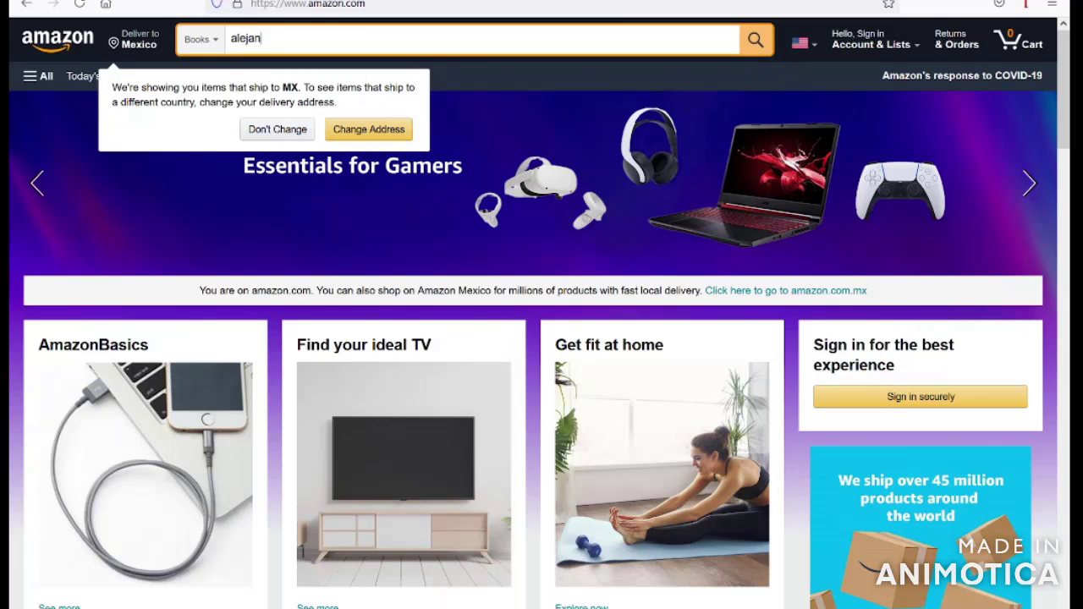
type("dro chavez")
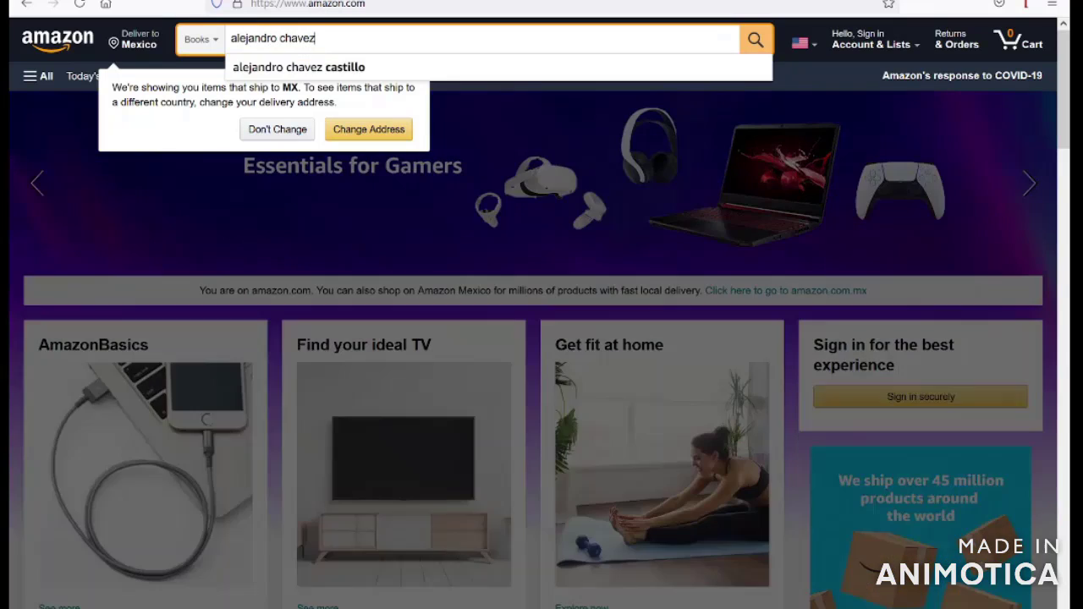
left_click(375, 71)
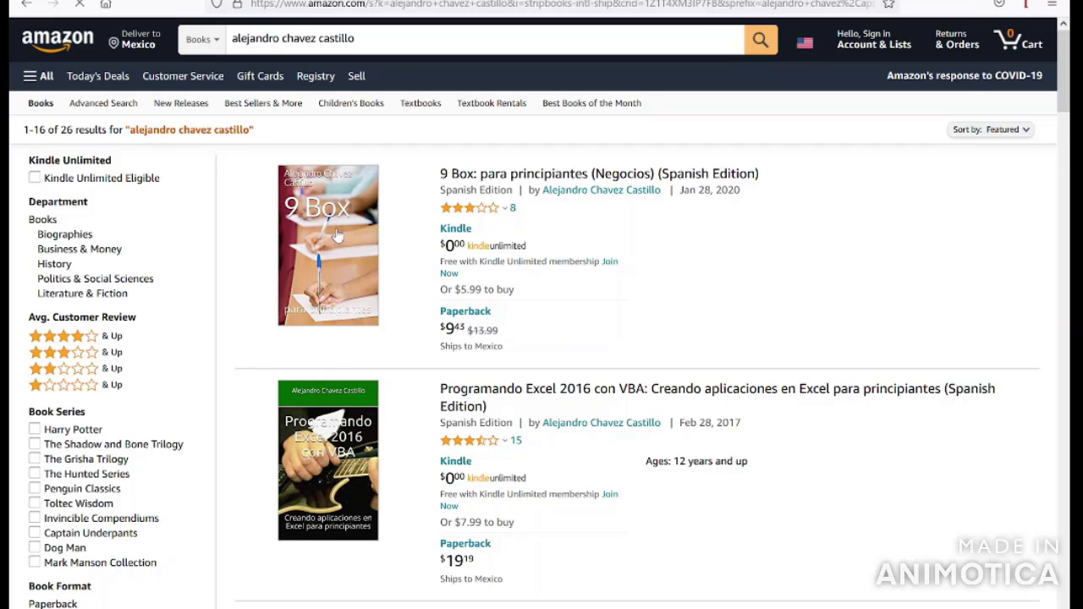
key("alt+Tab")
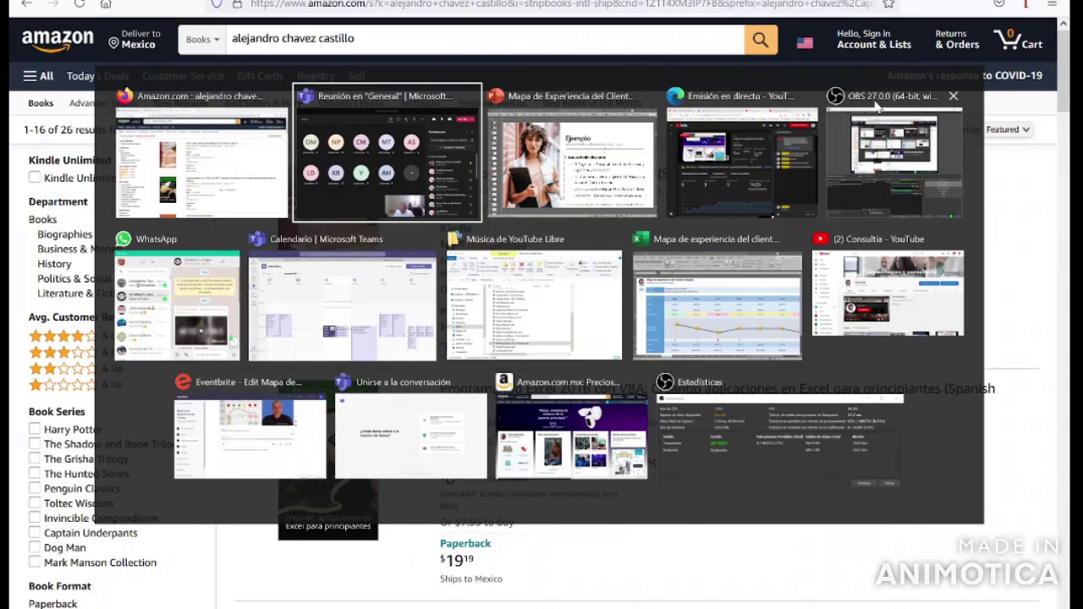
key("Tab")
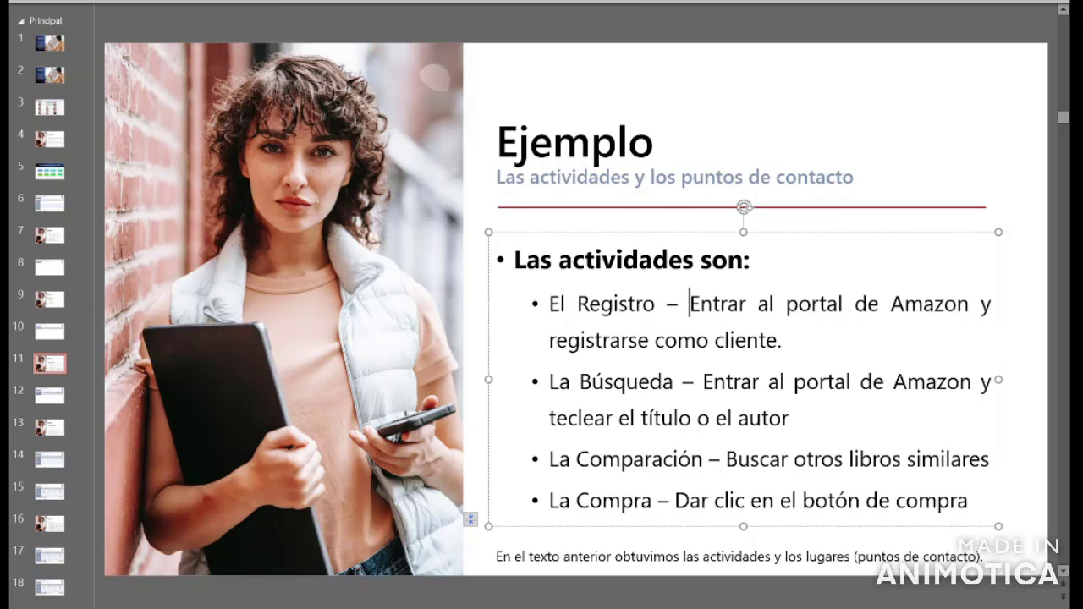
key("alt+Tab")
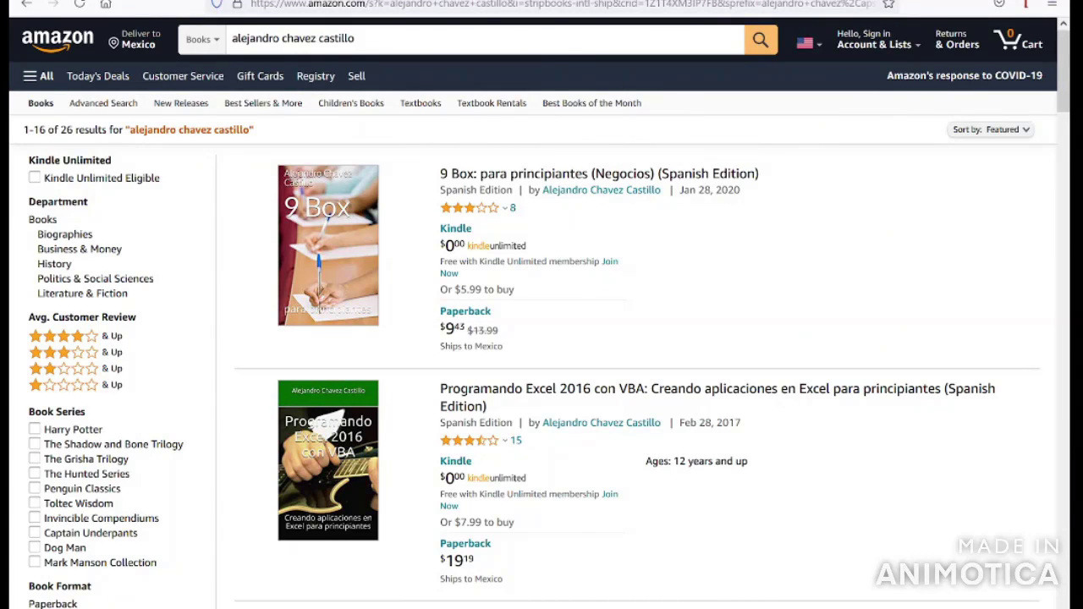
Step: Duplicate the Amazon tab and reload the author's results, showing 9 Box's 3.2-star rating breakdown
right_click(431, 0)
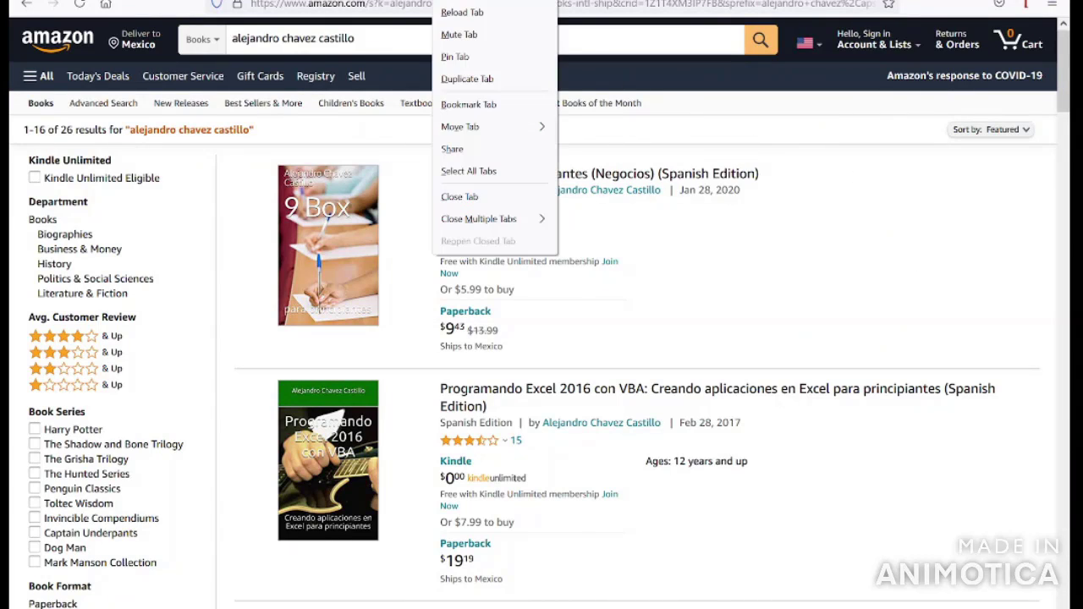
left_click(482, 78)
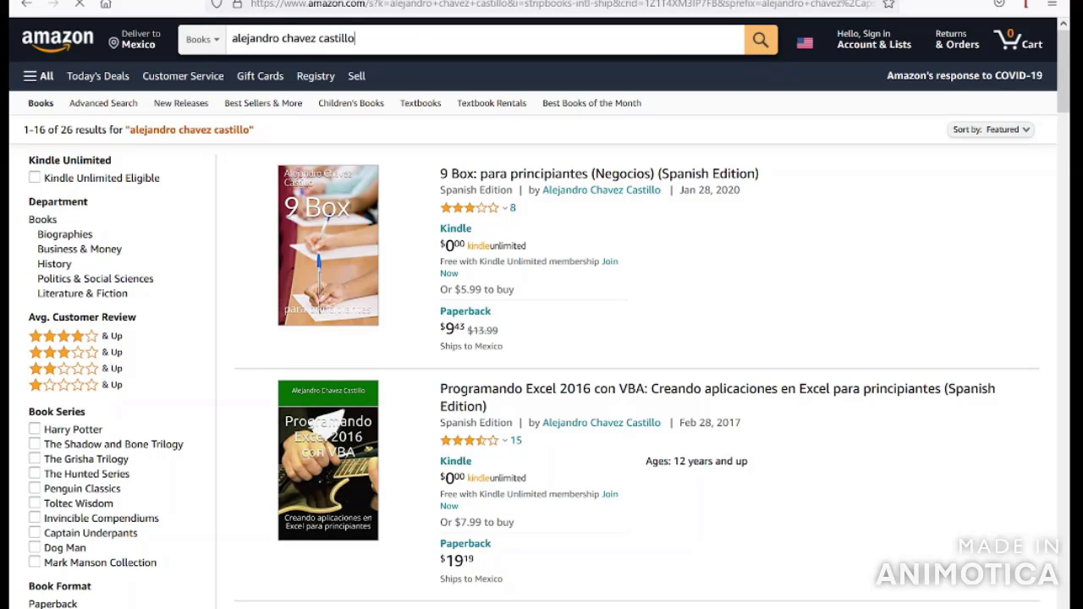
key("ctrl+a")
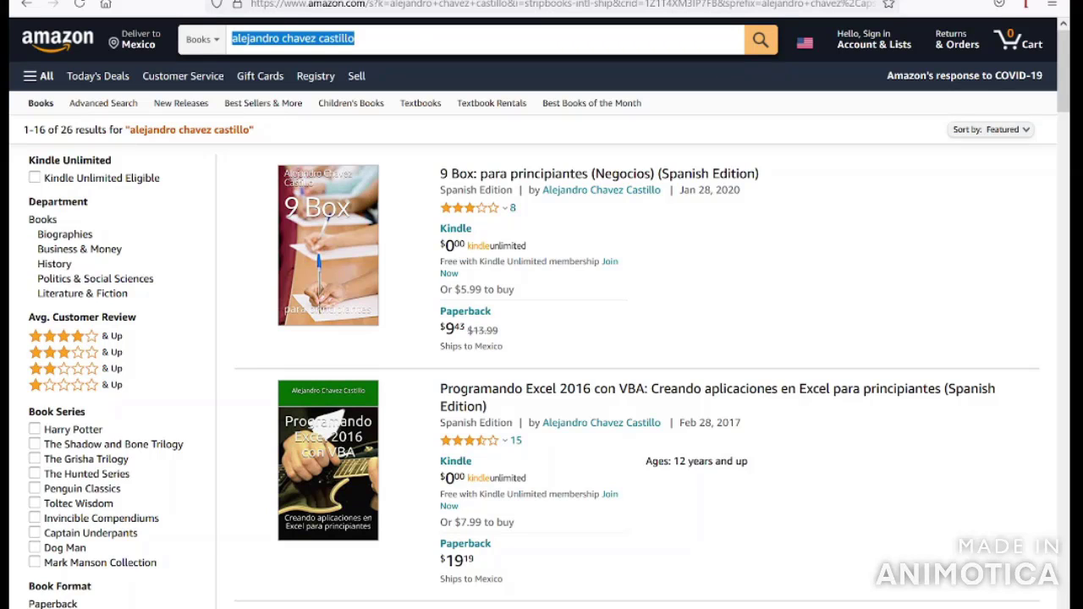
key("Return")
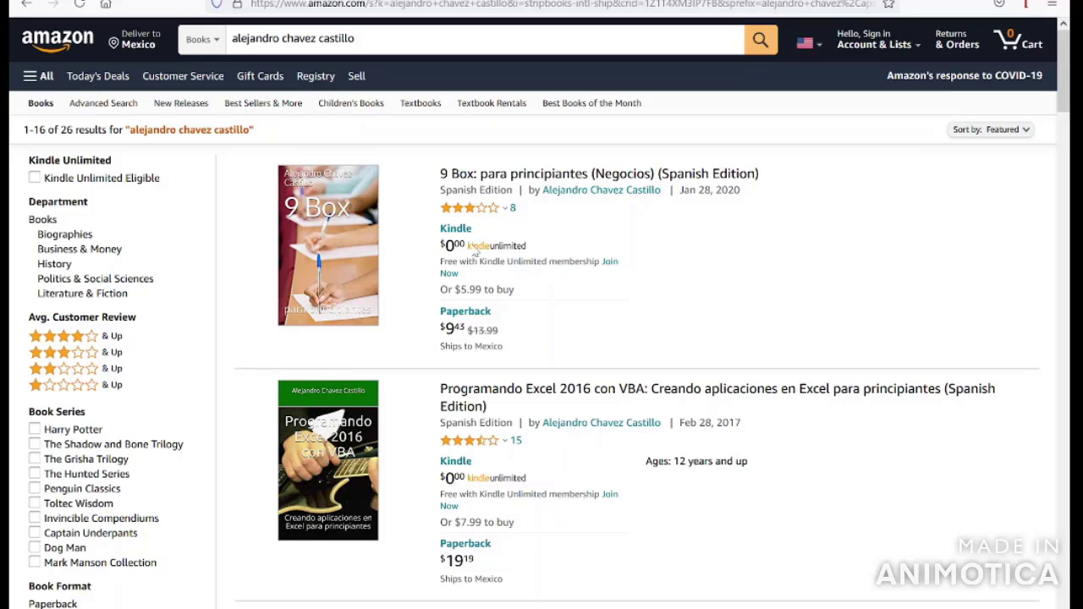
mouse_move(490, 219)
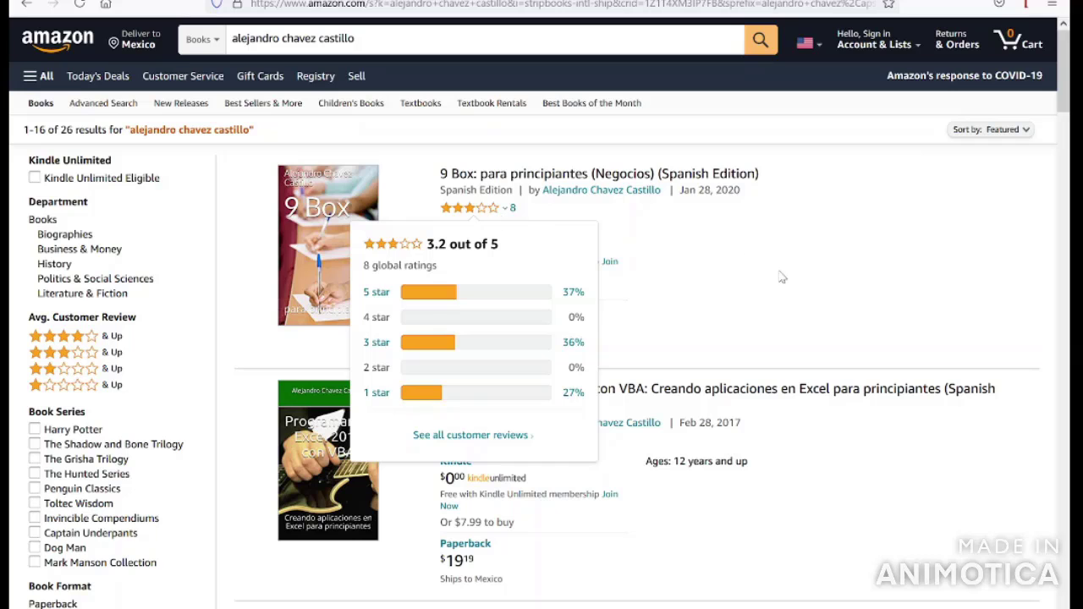
Step: Place the cursor in PowerPoint's El Registro line, then open the 9 Box: para principiantes product page
key("alt+Tab")
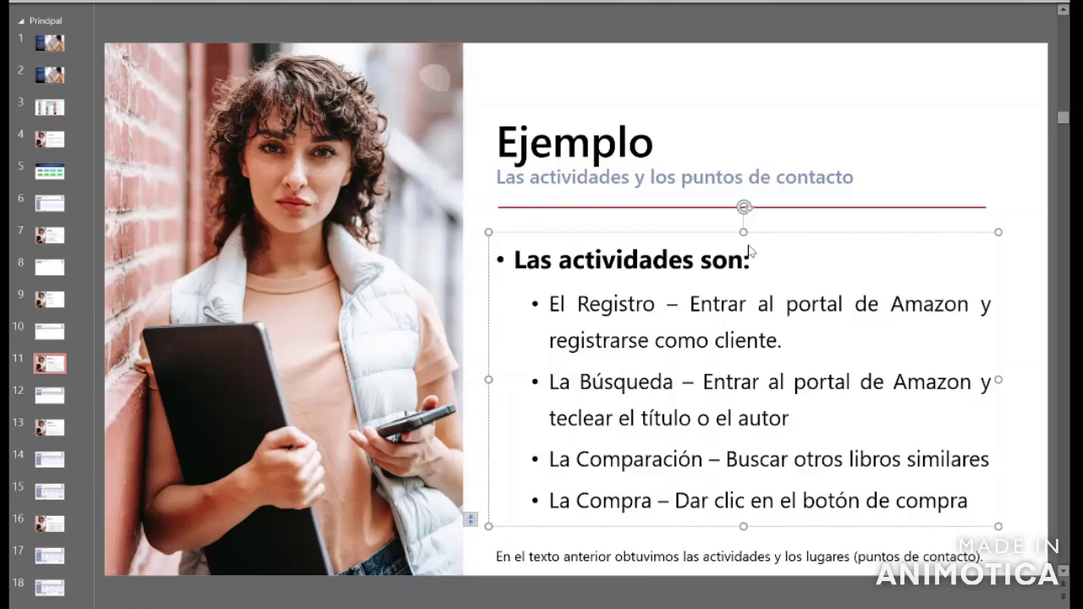
left_click(690, 303)
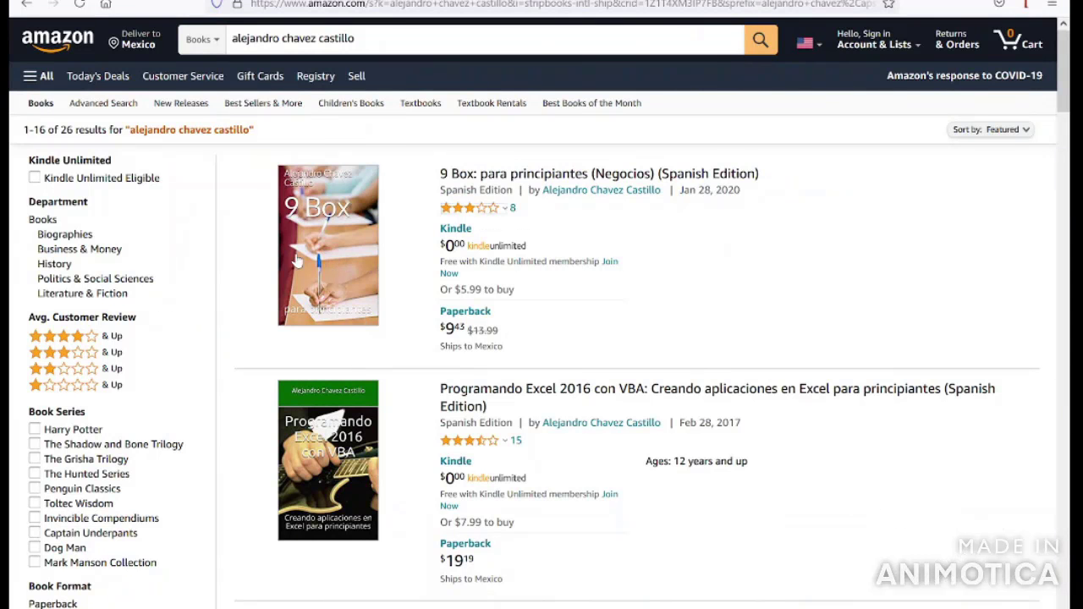
left_click(342, 241)
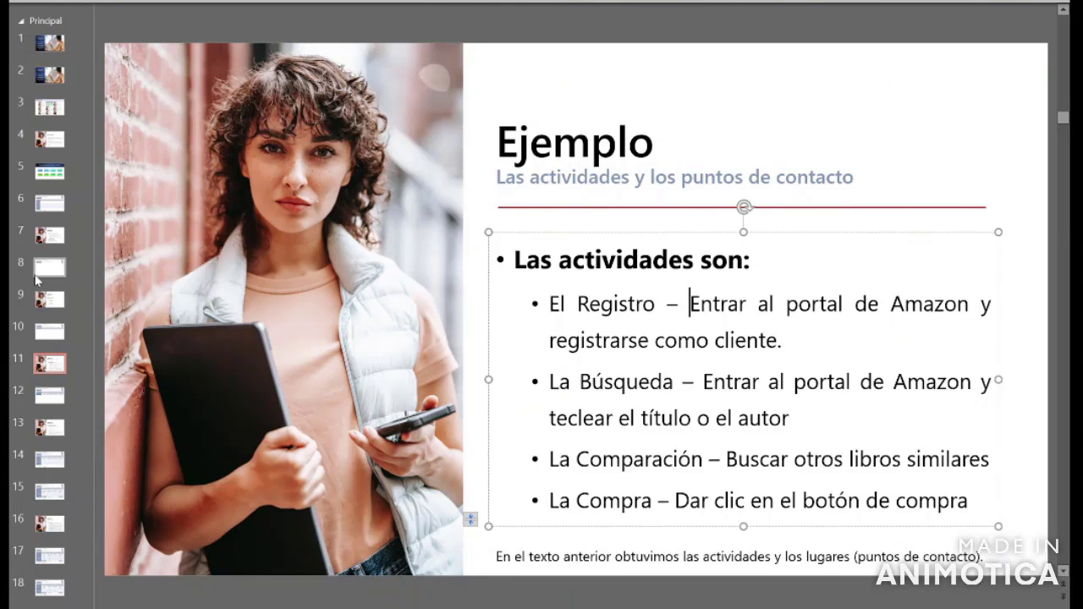
Step: Display slide 12's printable map with activities and touchpoints for all four phases
left_click(55, 405)
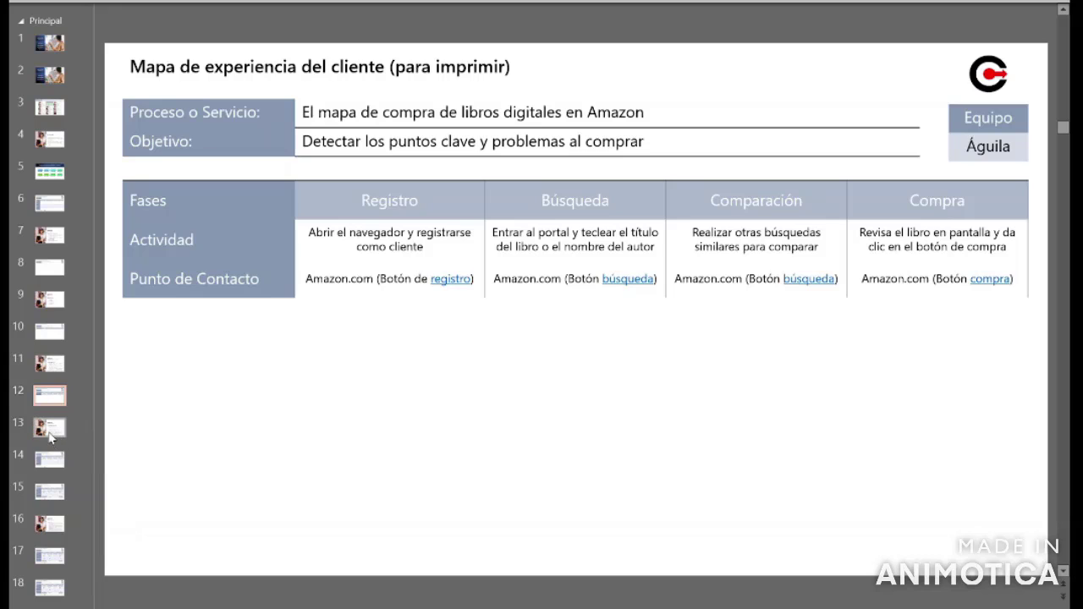
Step: Display slide 13, 'Ejemplo – El sentimiento y la causa'
left_click(49, 434)
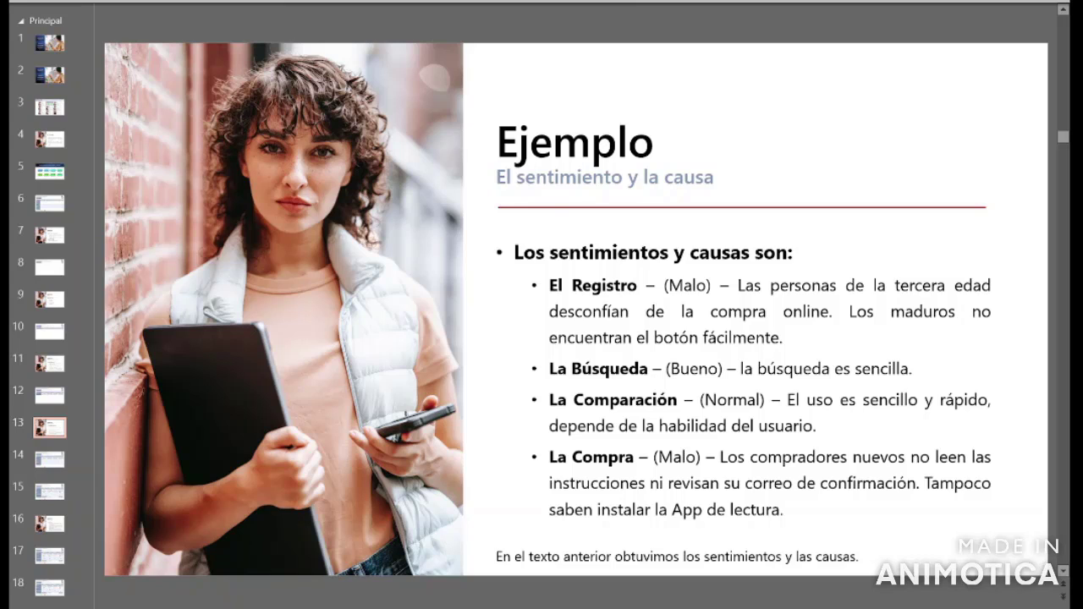
Step: Highlight the Registro sentiment 'Malo' and the cause words 'Los maduros', then return to Amazon
left_click_drag(668, 286, 708, 287)
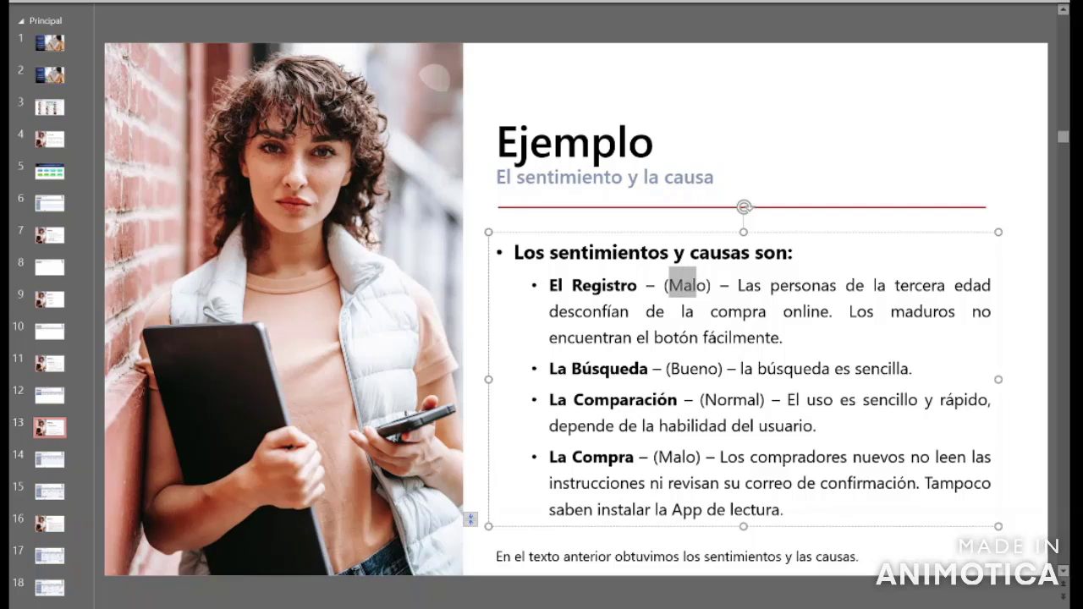
left_click(708, 288)
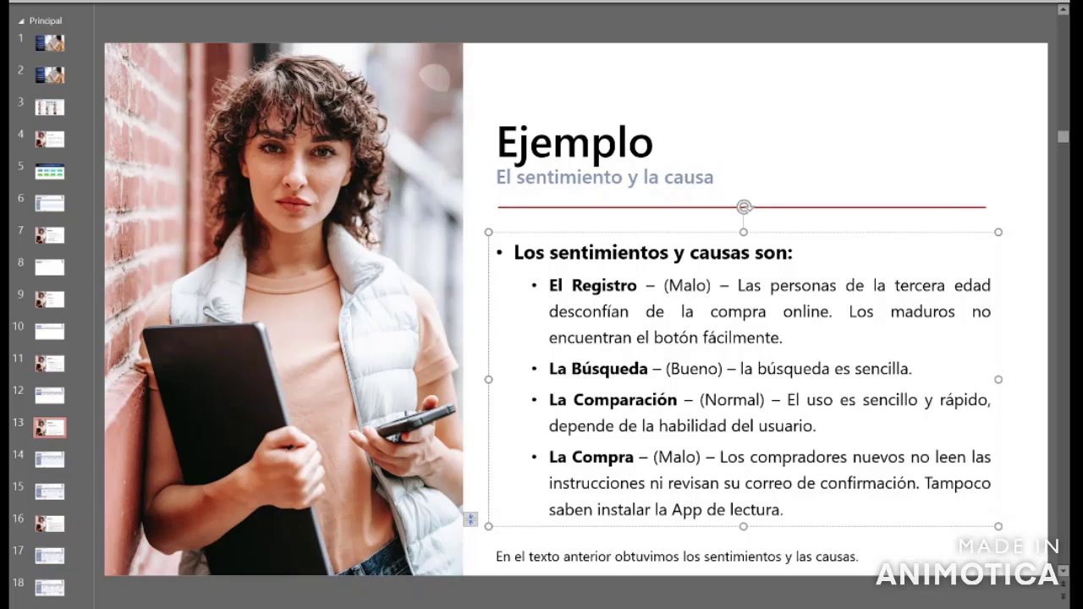
left_click(833, 311)
key("Right")
key("ctrl+shift+Right")
key("ctrl+shift+Right")
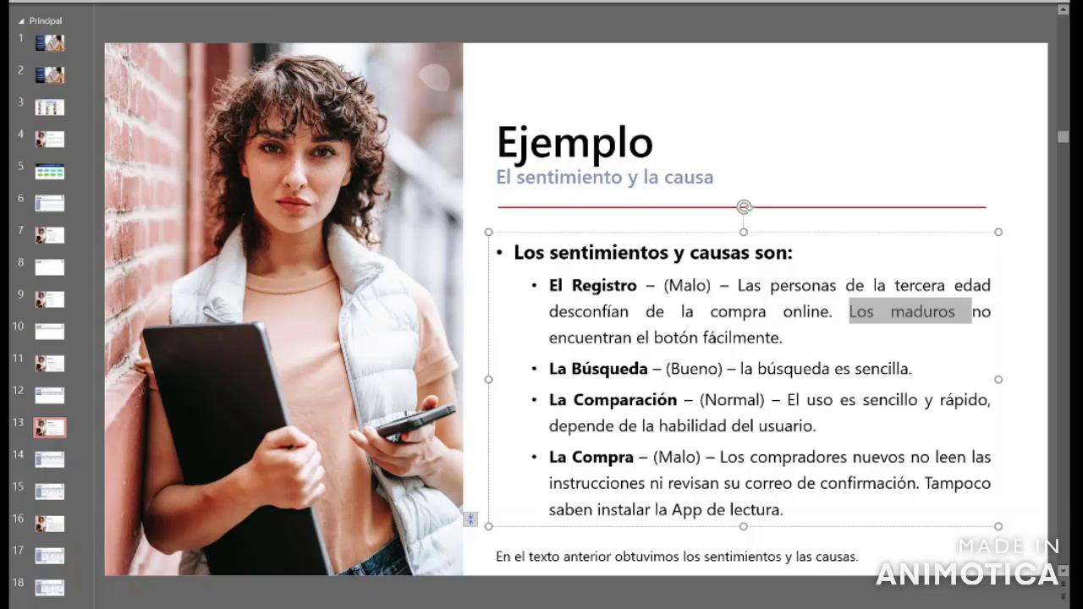
left_click(784, 338)
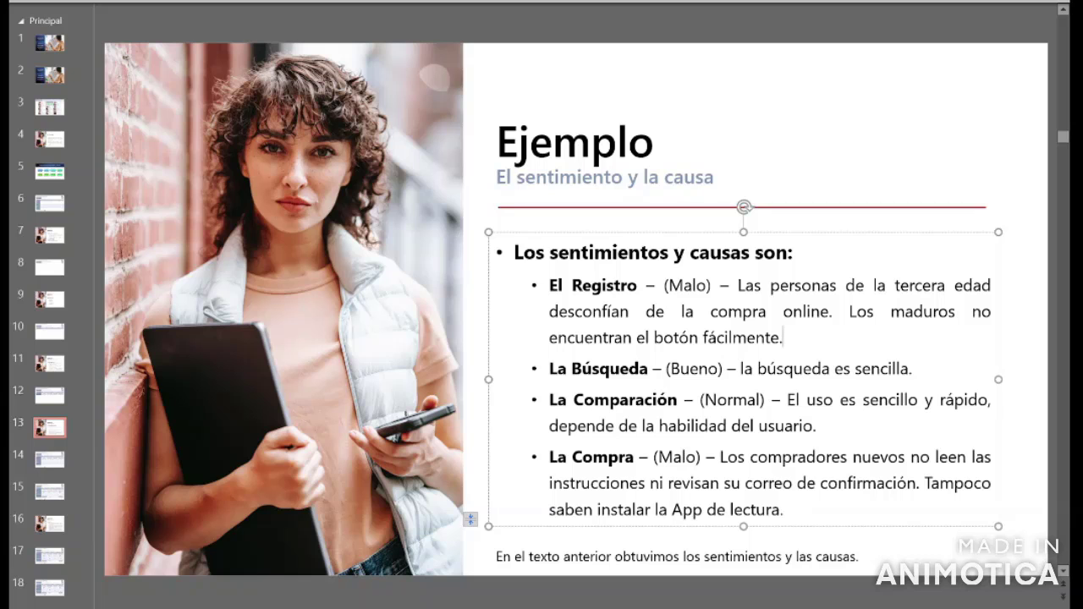
key("alt+Tab")
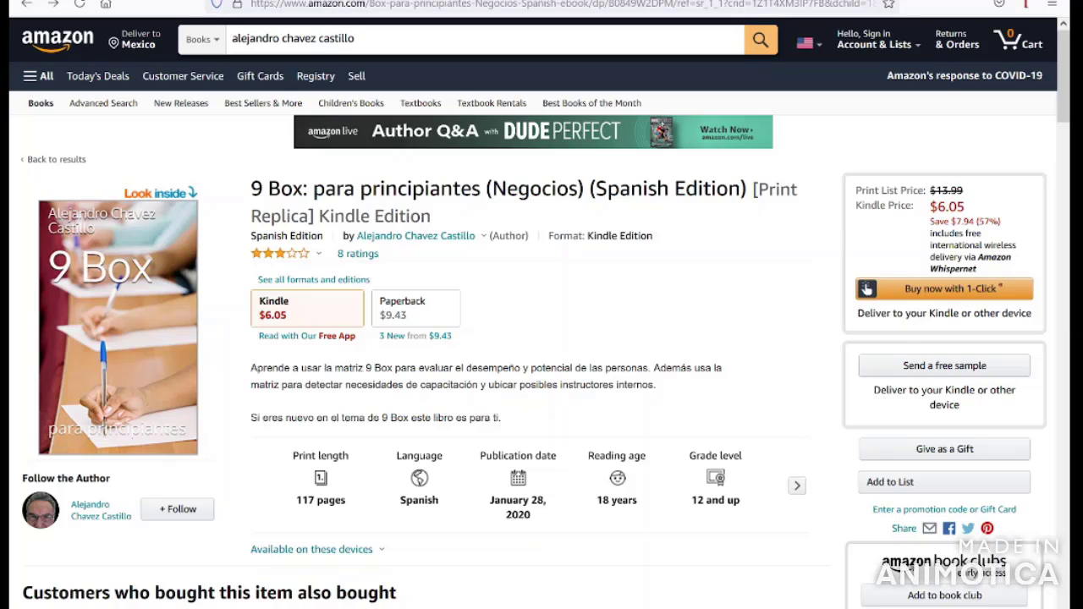
Step: Delete the previous query from the Amazon search box on the 9 Box page
left_click_drag(356, 38, 230, 38)
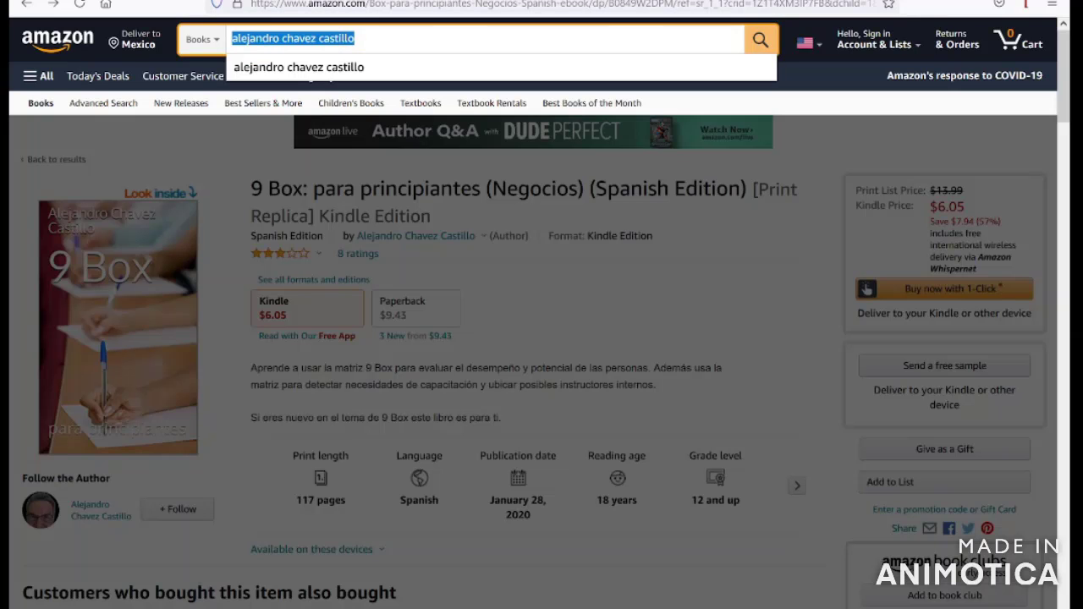
key("BackSpace")
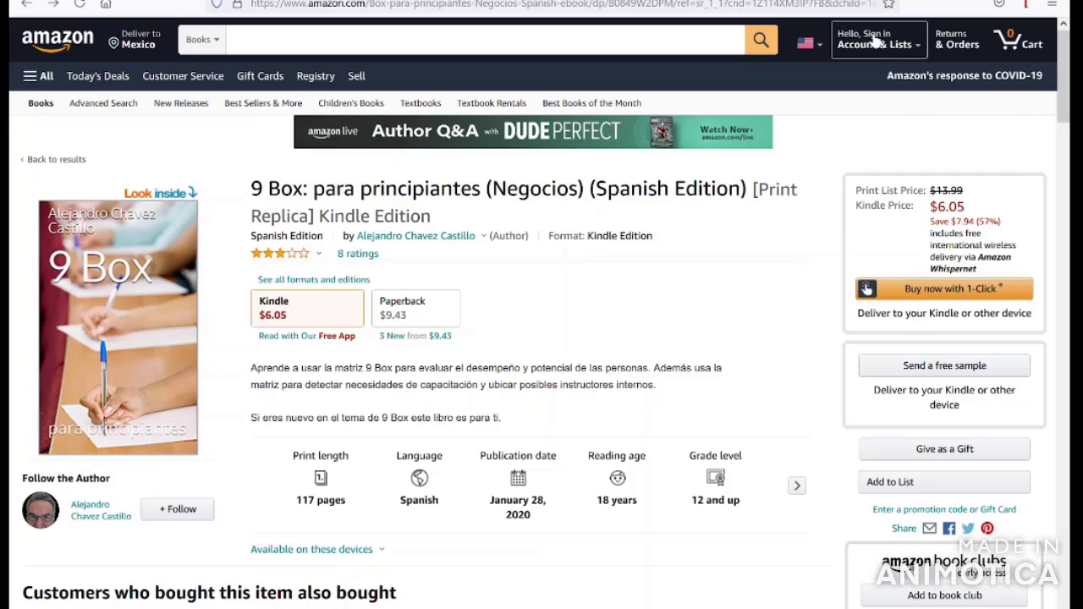
mouse_move(886, 61)
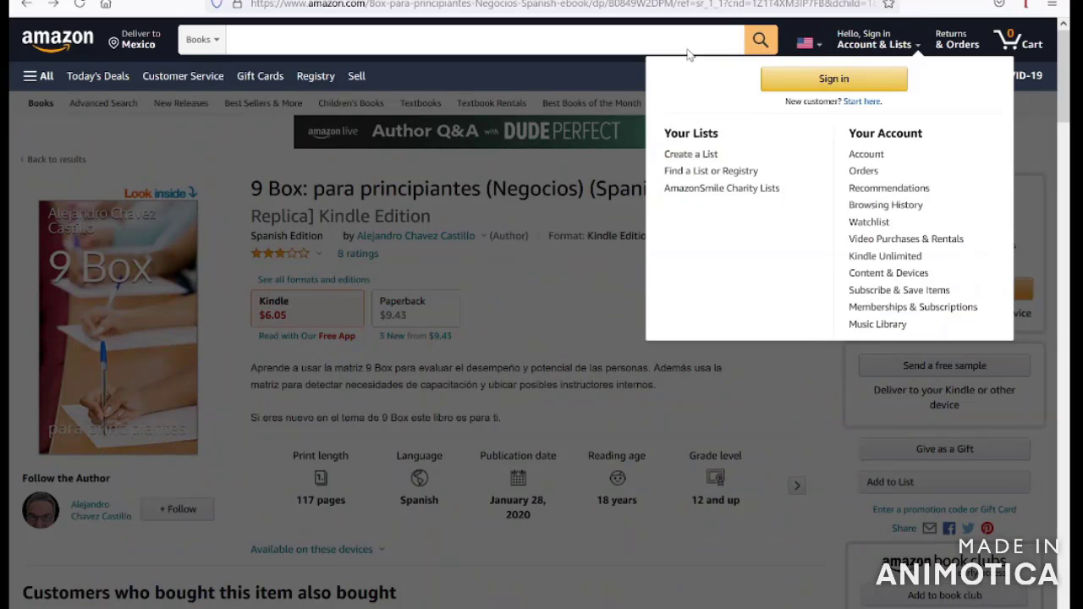
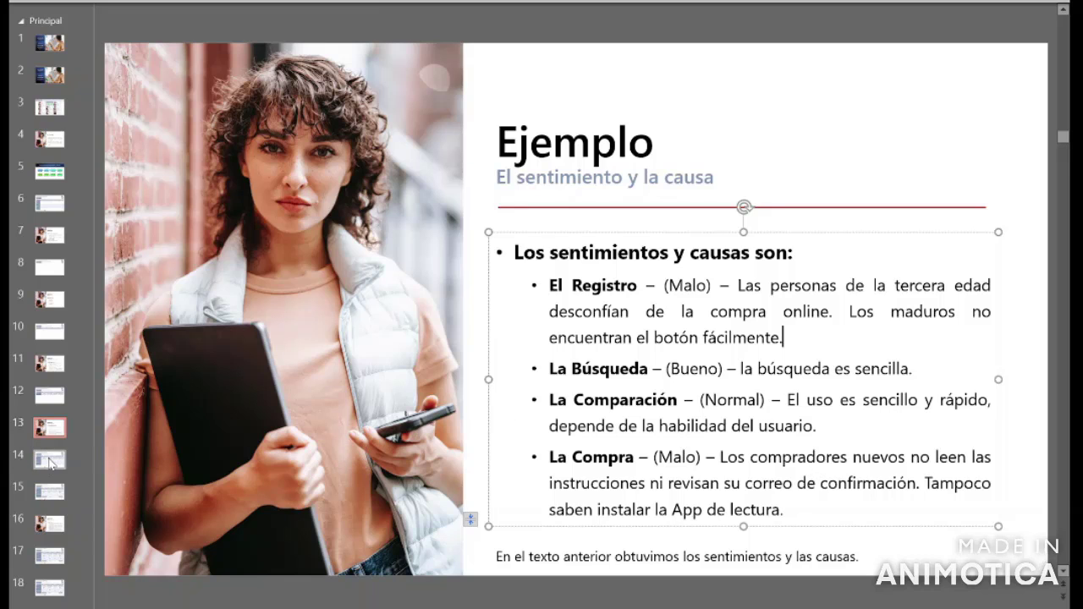
Step: Show slide 14, the printable Amazon e-book customer journey map with four phases filled in
left_click(49, 462)
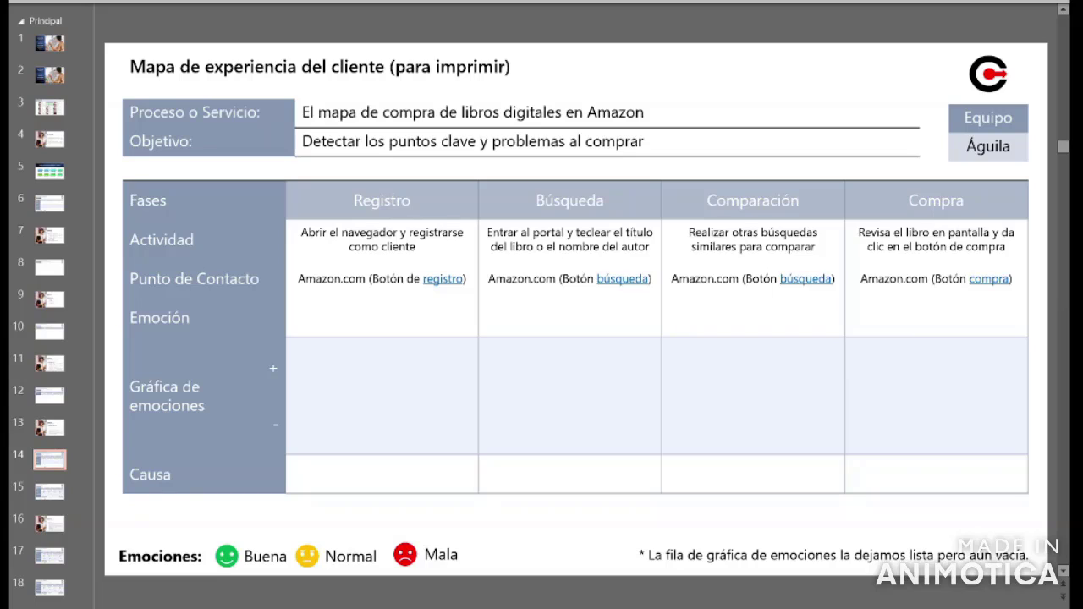
Step: Go from the slide 14 map table to slide 15, showing emotions Mala, Buena, Normal, Mala with causes
left_click(382, 474)
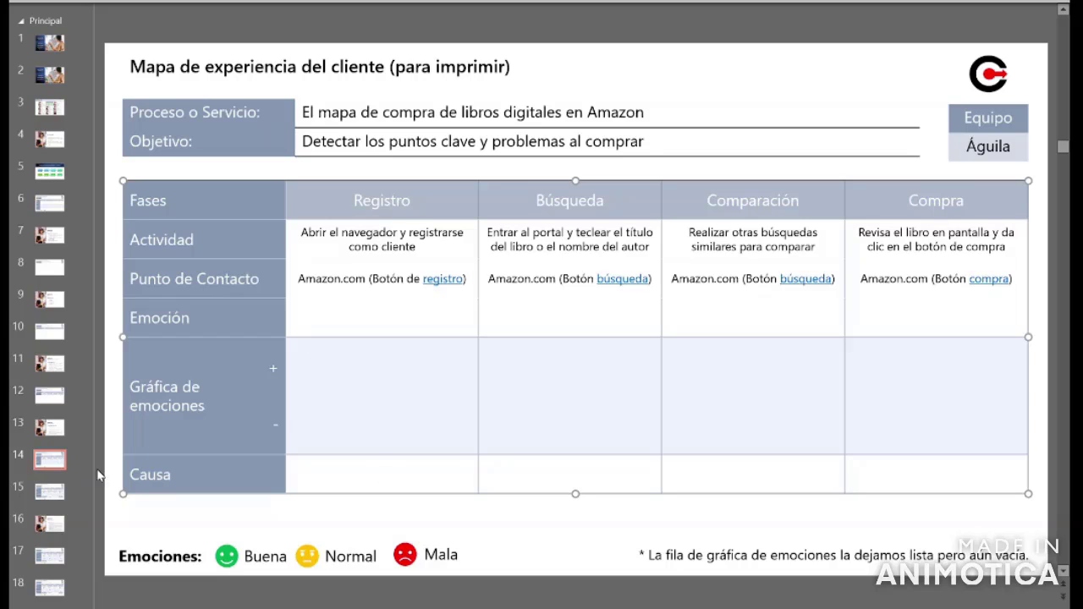
left_click(59, 494)
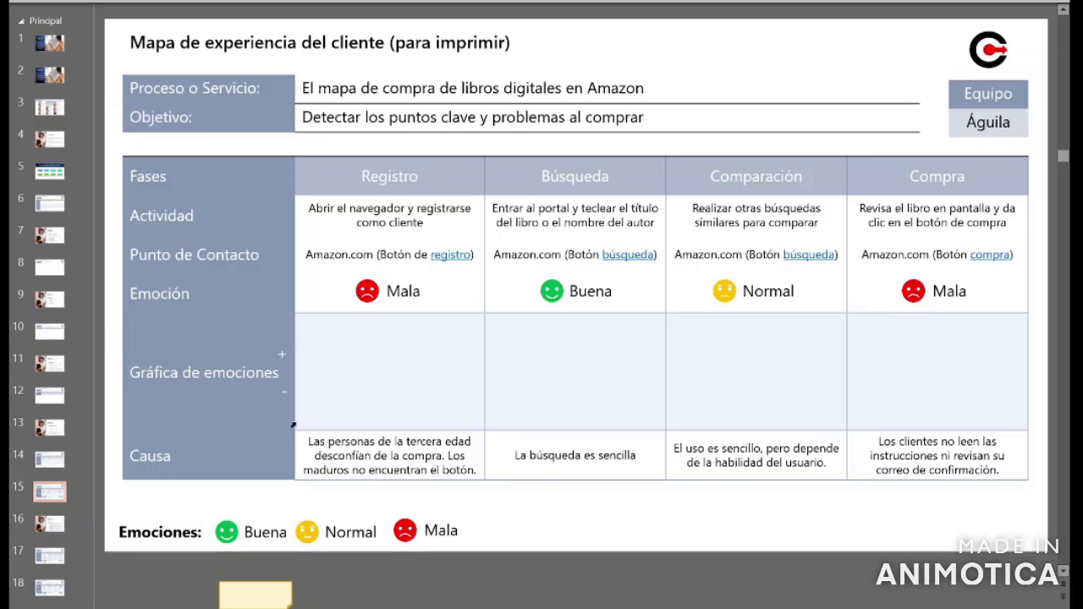
Step: Display slide 16, 'Ejemplo – La gráfica de emociones', with the emotion-chart instructions
left_click(58, 526)
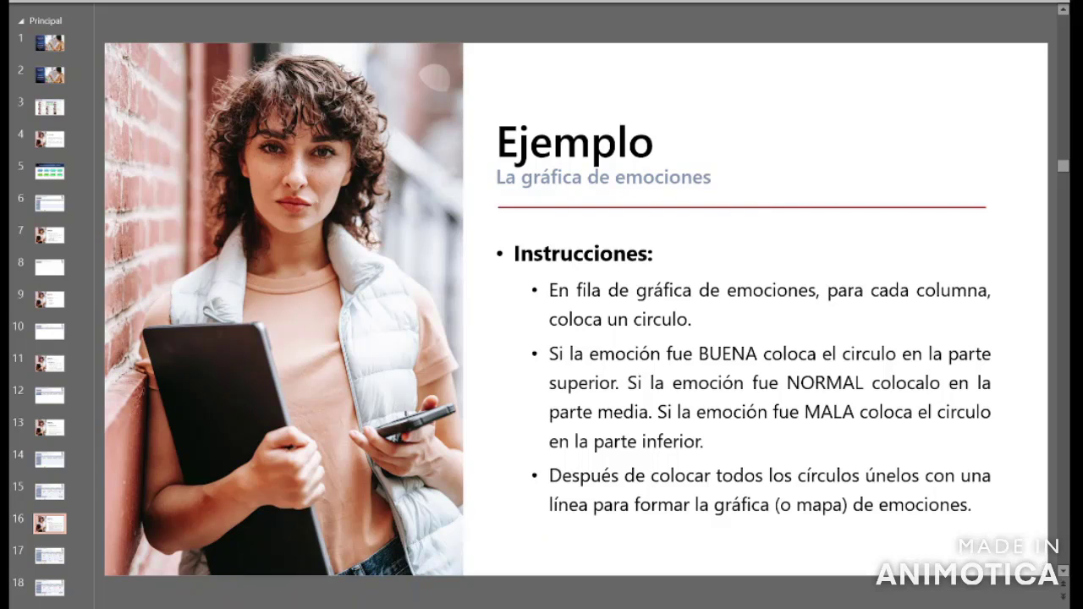
Step: Display slide 17, with a grey mid-level circle in each phase's emotion-chart cell
left_click(58, 562)
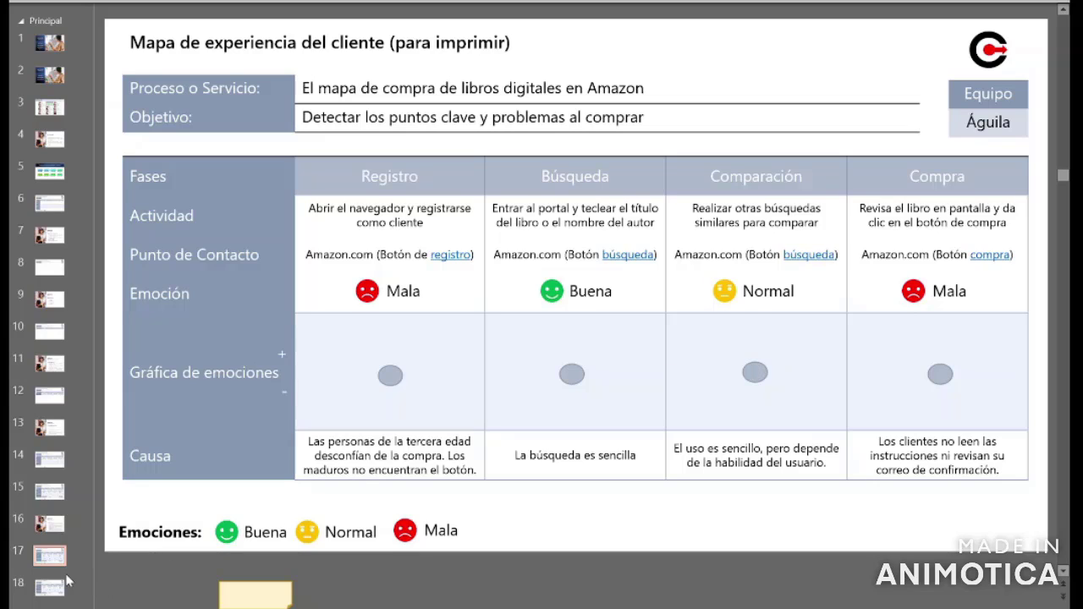
Step: Step through slide 18 to slide 19, where circles at low, high, middle, low form a line graph
left_click(55, 594)
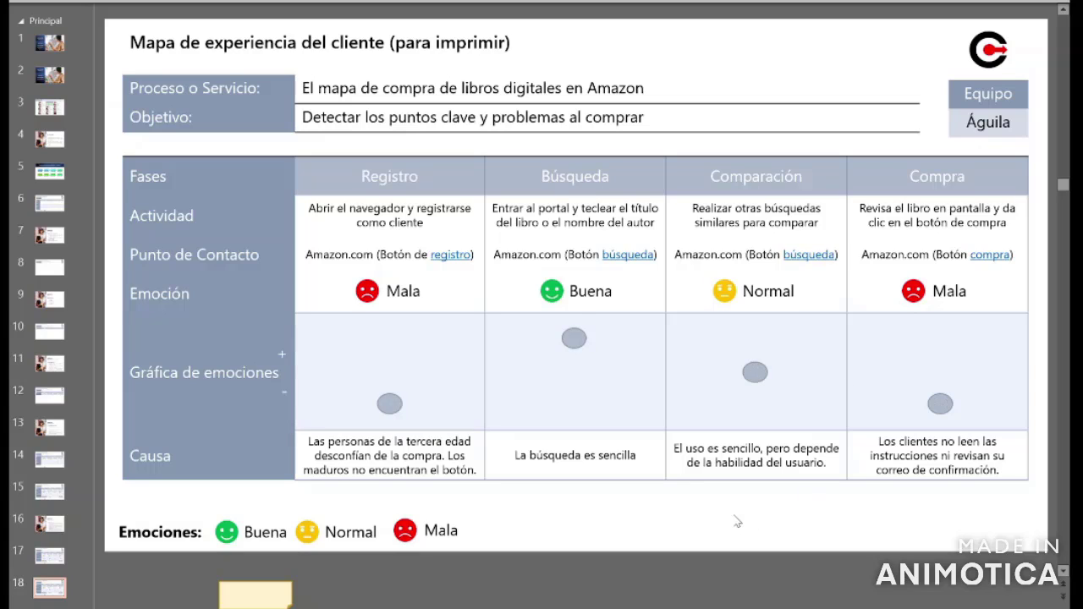
left_click(61, 595)
scroll(61, 595, "down", 3)
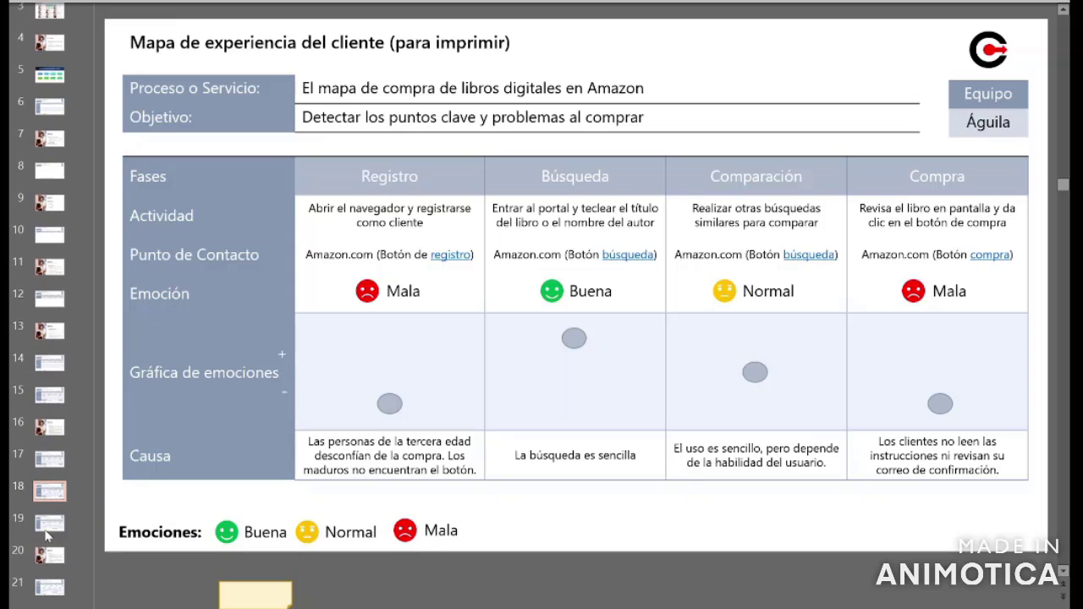
left_click(58, 525)
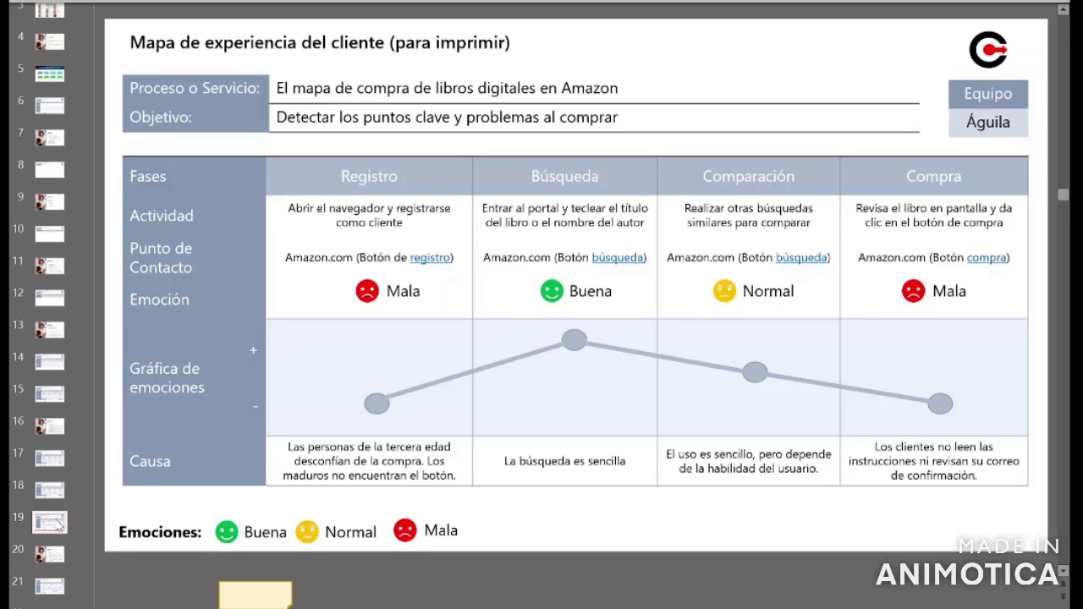
Step: Move from the emotion line chart to slide 20, 'Ejemplo – Las soluciones'
left_click(58, 525)
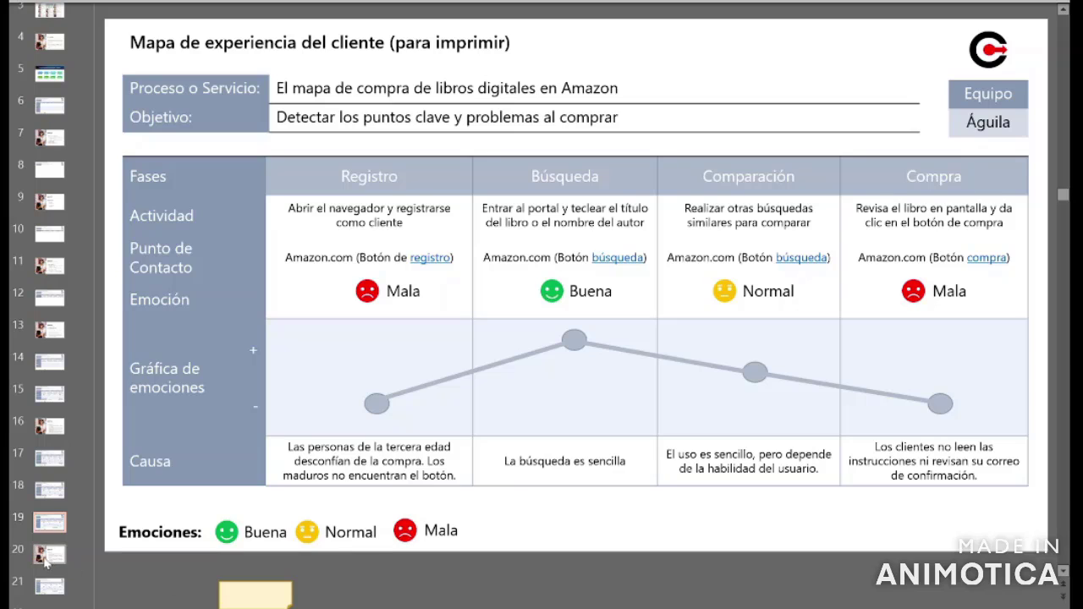
left_click(49, 556)
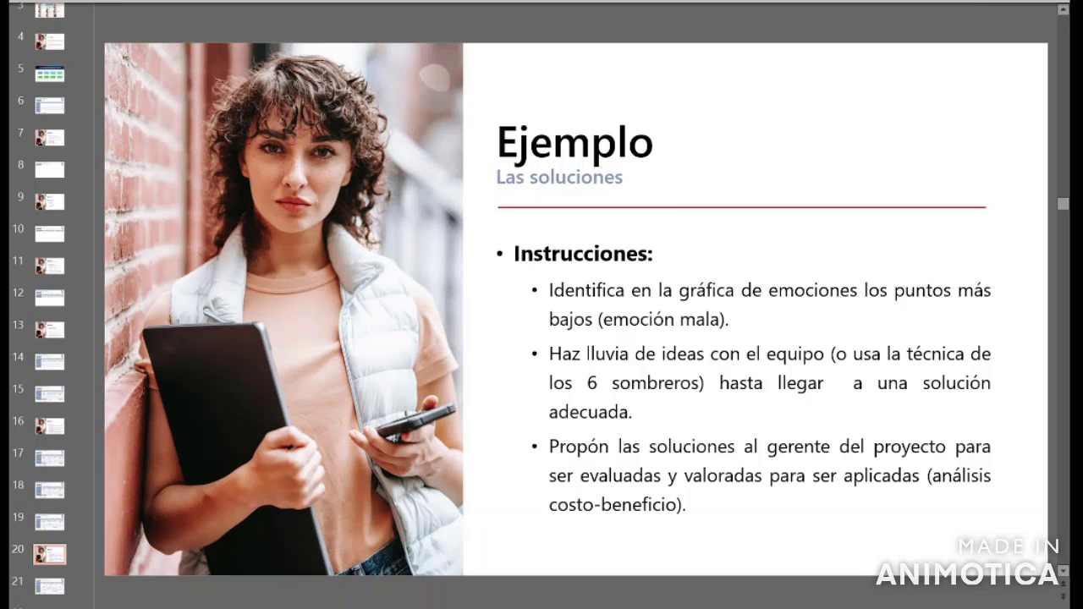
Step: Highlight 'Haz lluvia de ideas' and the 'Propón…proyecto' bullet, then show slide 21 with Solución row
left_click_drag(549, 353, 709, 353)
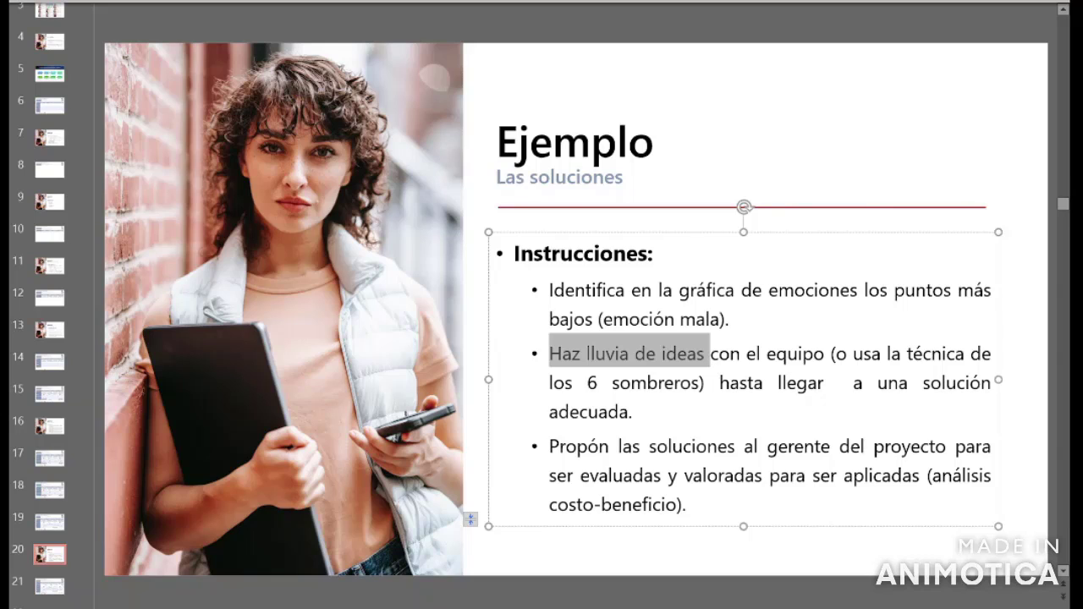
left_click(657, 446)
left_click_drag(550, 446, 956, 446)
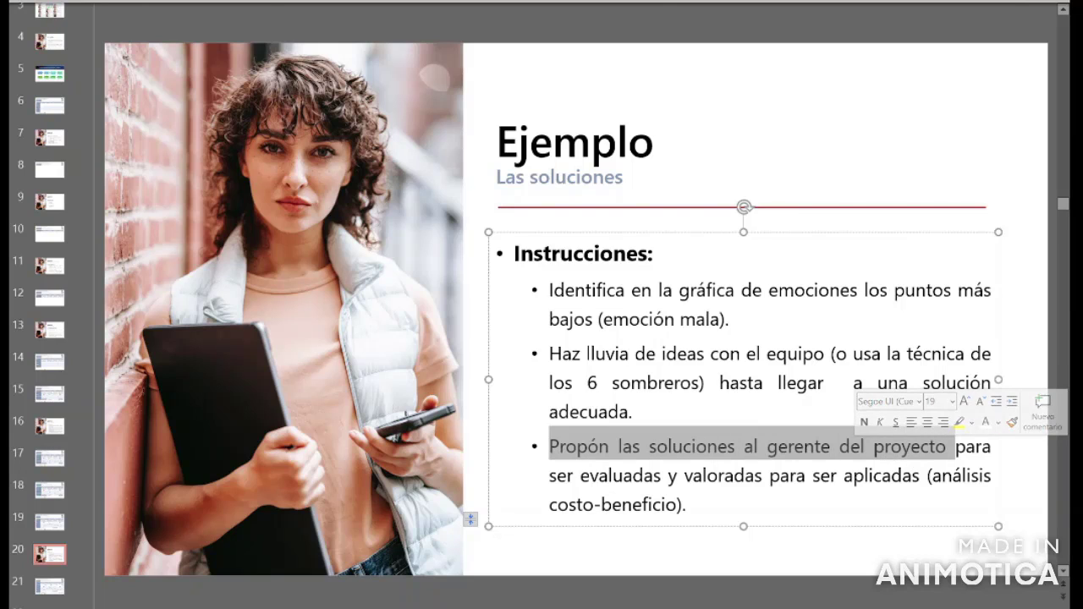
left_click(950, 453)
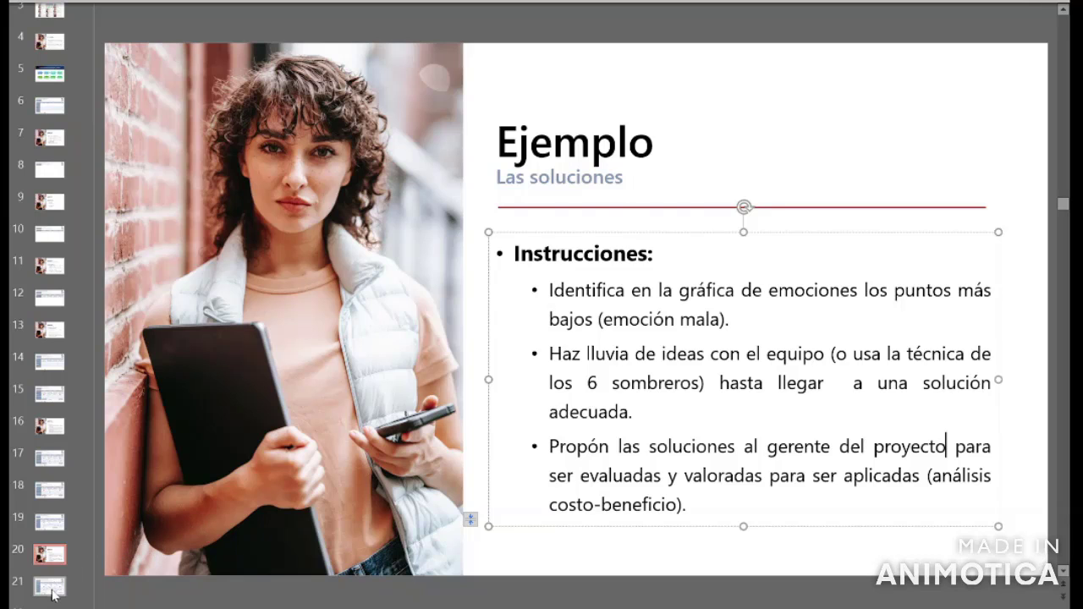
left_click(51, 596)
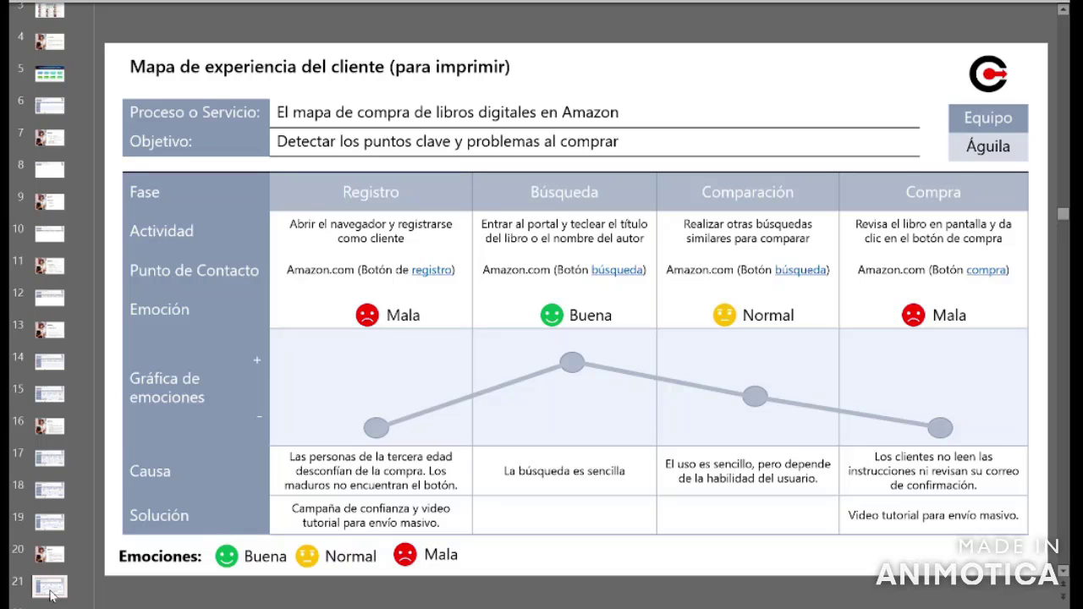
Step: Show the slide 21 printable map, then switch to the Amazon page for '9 Box: para principiantes'
left_click(51, 593)
key("alt+Tab")
key("alt+Tab")
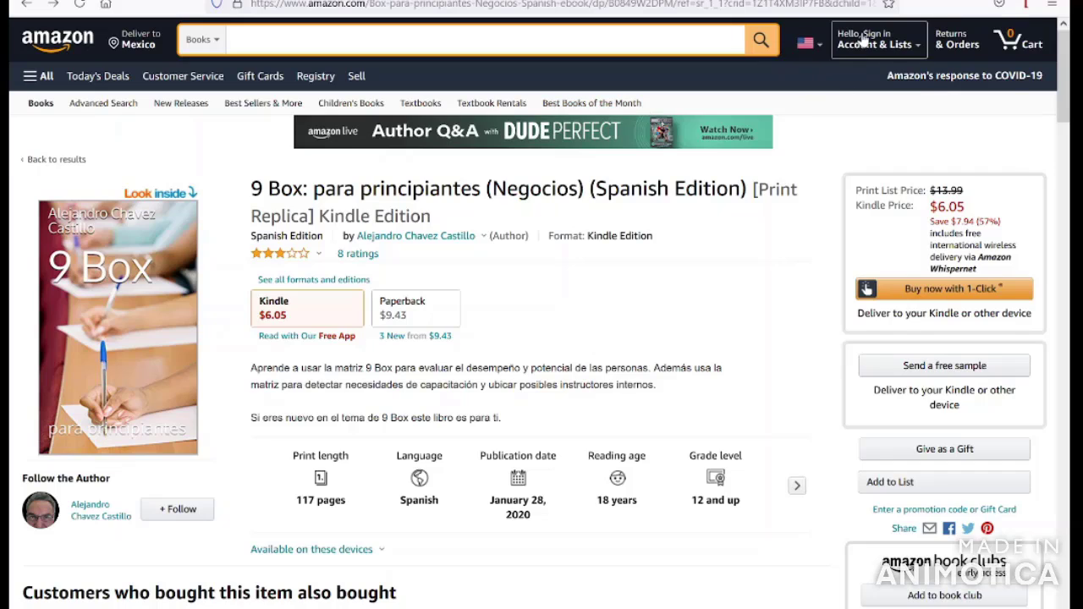
Step: Look over the Amazon Kindle page for '9 Box: para principiantes', priced $6.05
mouse_move(863, 40)
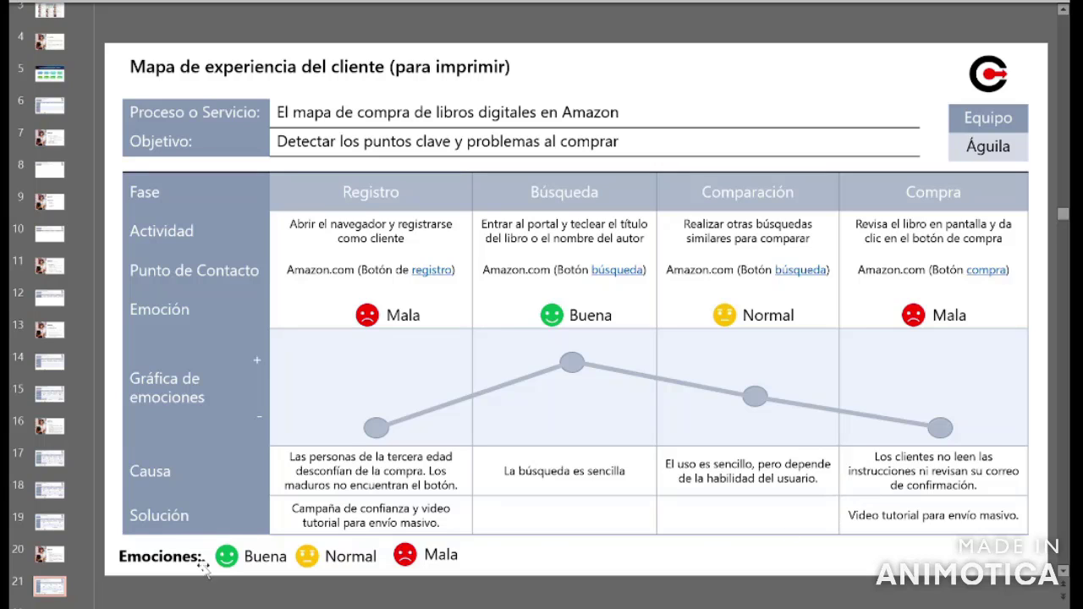
Step: Switch from the slide 21 map back to the Amazon '9 Box' Kindle page in the browser
key("alt+Tab")
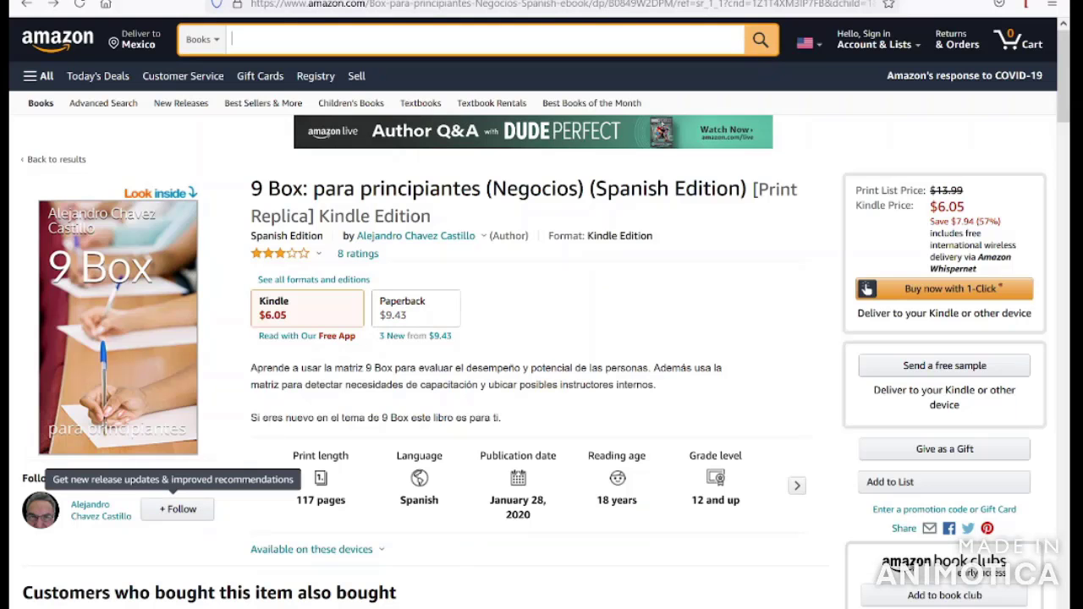
Step: In a new browser tab, search Google for 'kindle for pc'
key("ctrl+t")
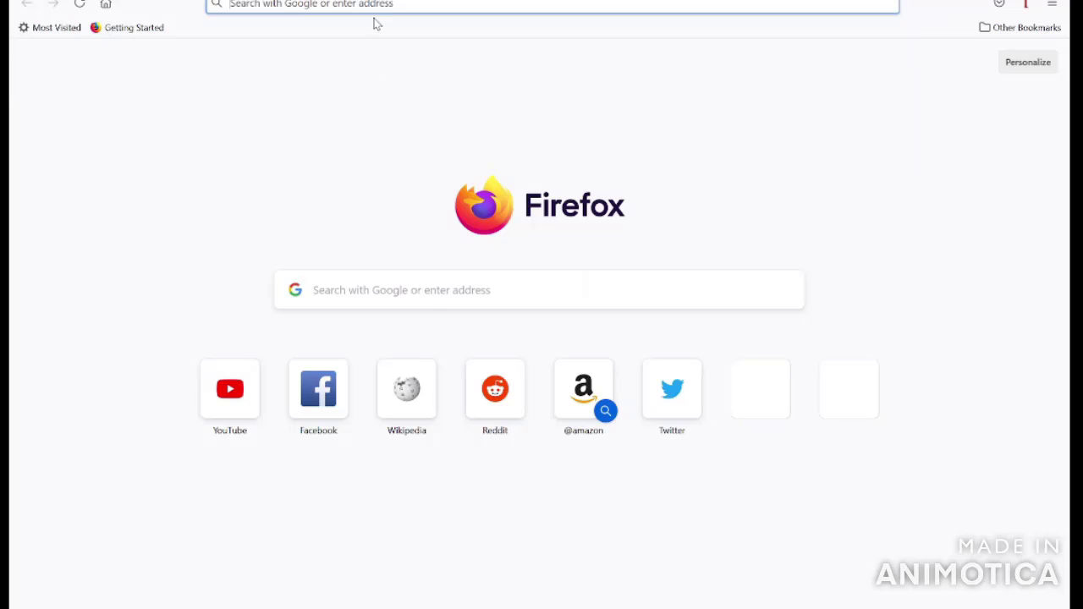
left_click(312, 289)
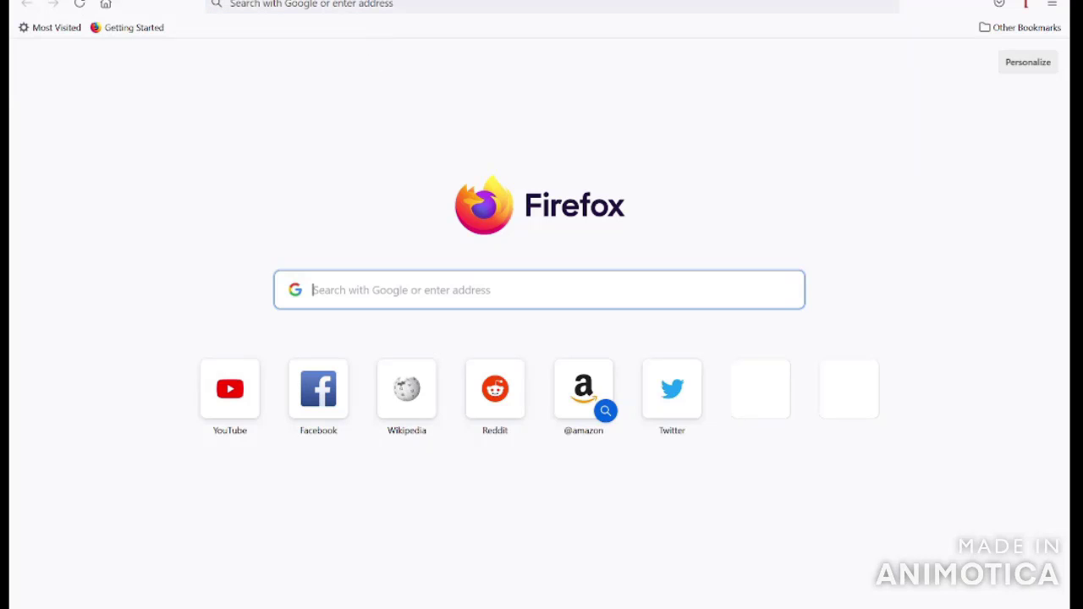
type("kindle")
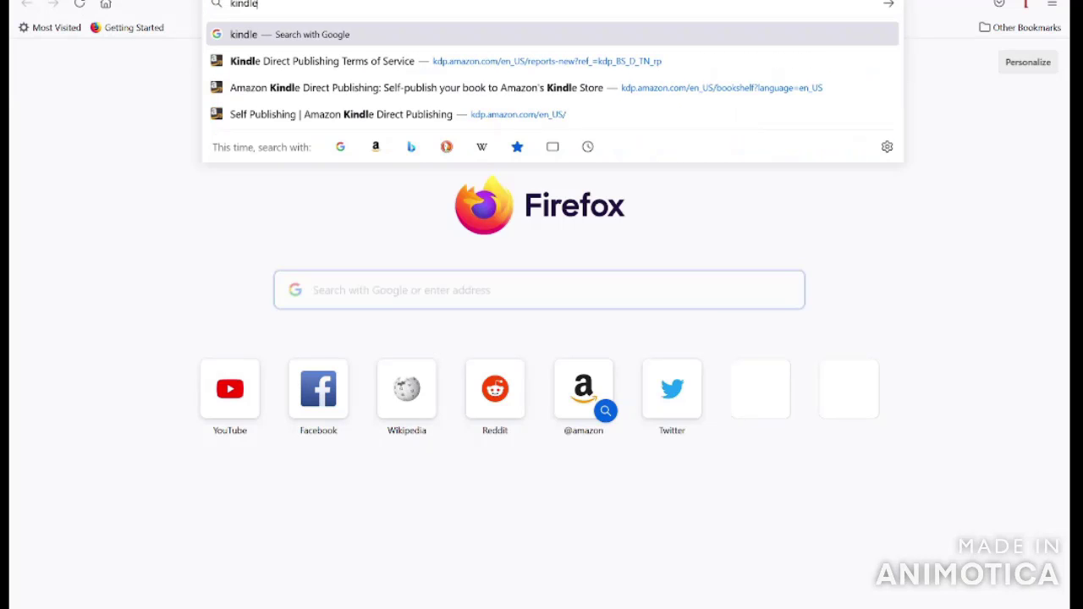
type(" for pc")
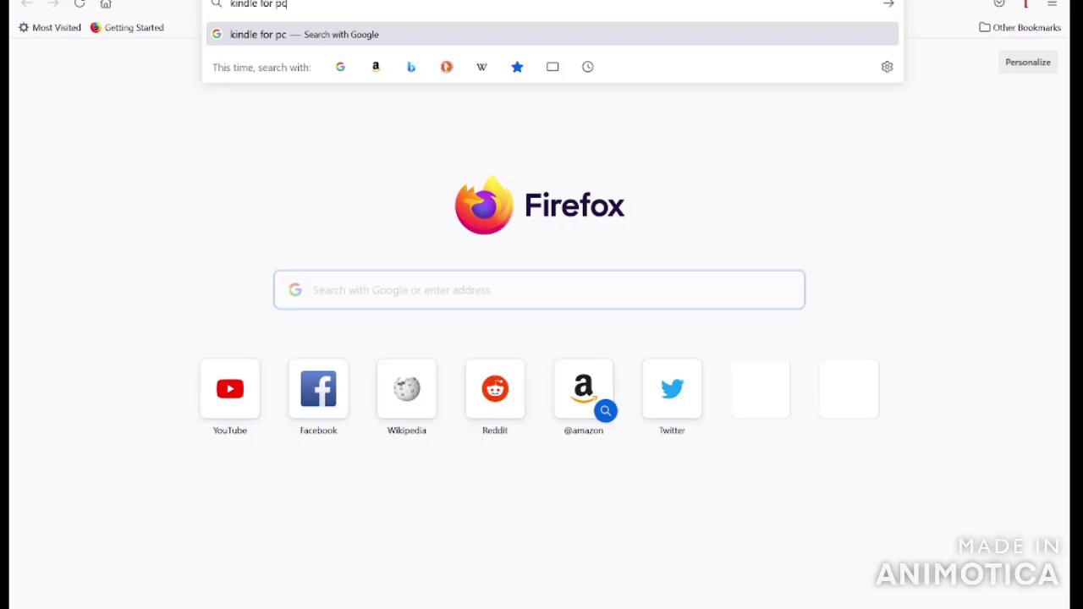
key("Return")
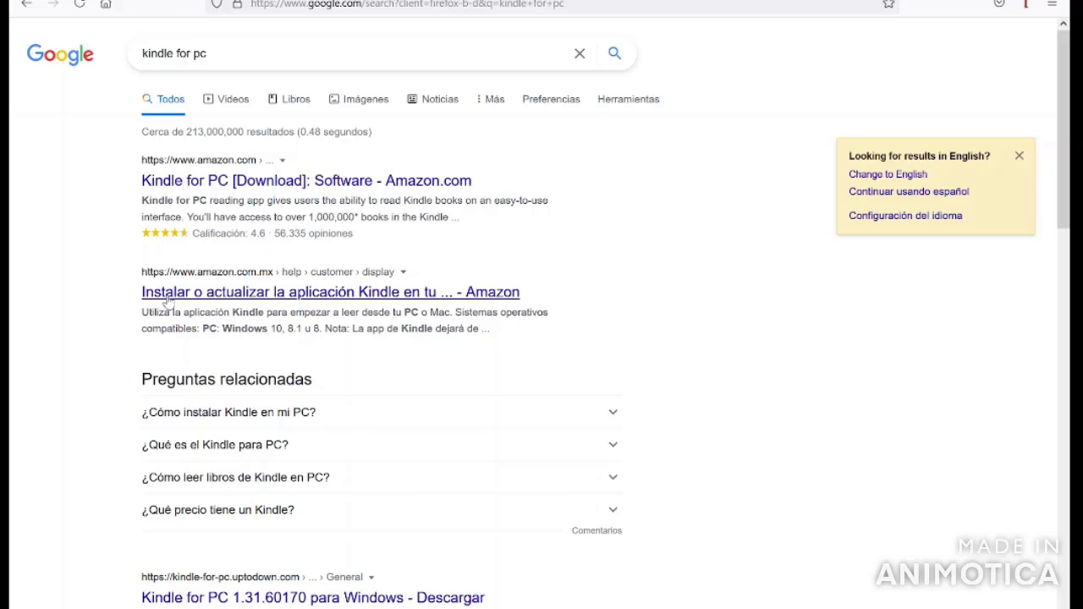
Step: Open the 'Kindle for PC [Download]' result on Amazon and scroll through the free listing
left_click(210, 189)
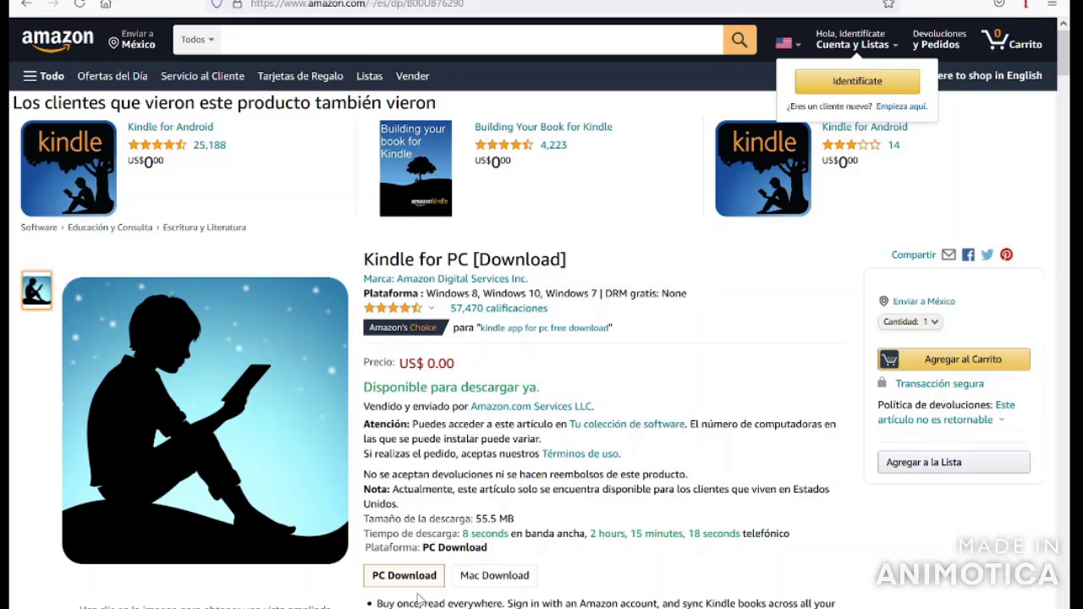
scroll(420, 597, "down", 3)
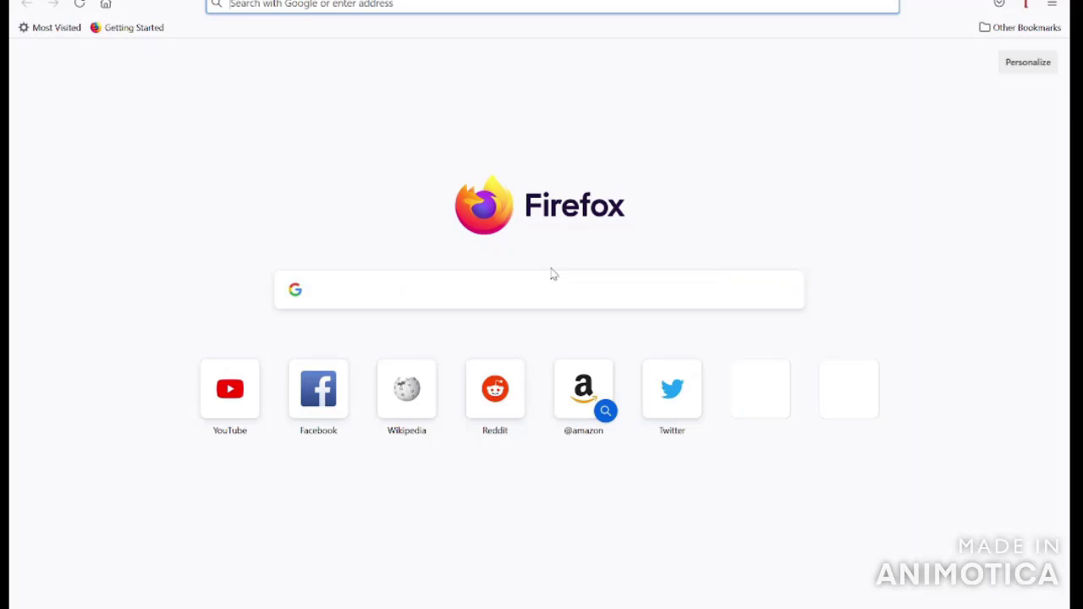
Step: In a fresh tab, search Google for 'kindle cloud reader'
left_click(489, 285)
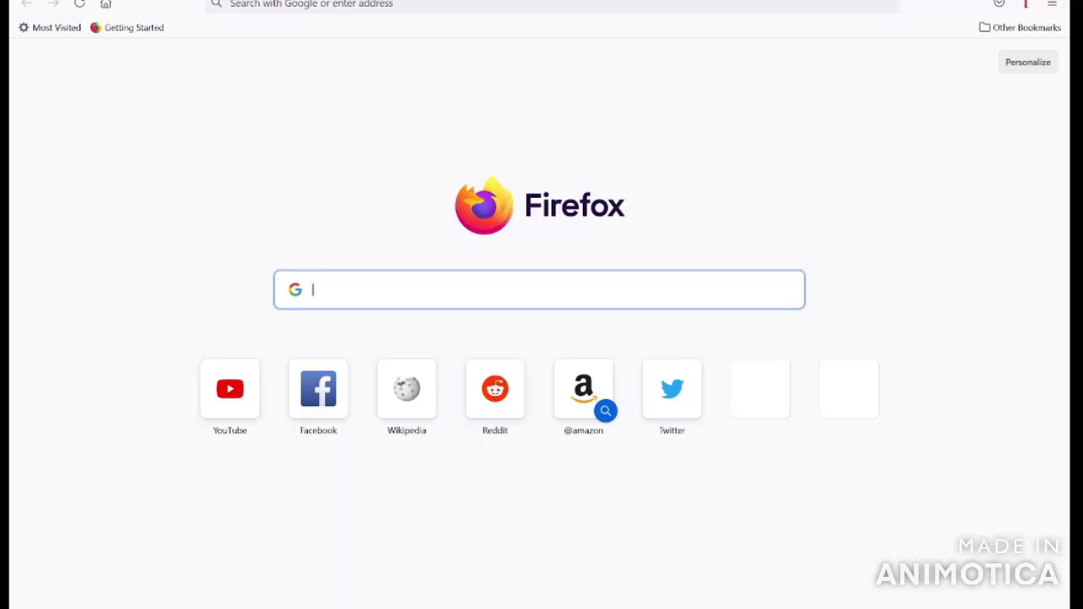
type("cl")
key("BackSpace")
key("BackSpace")
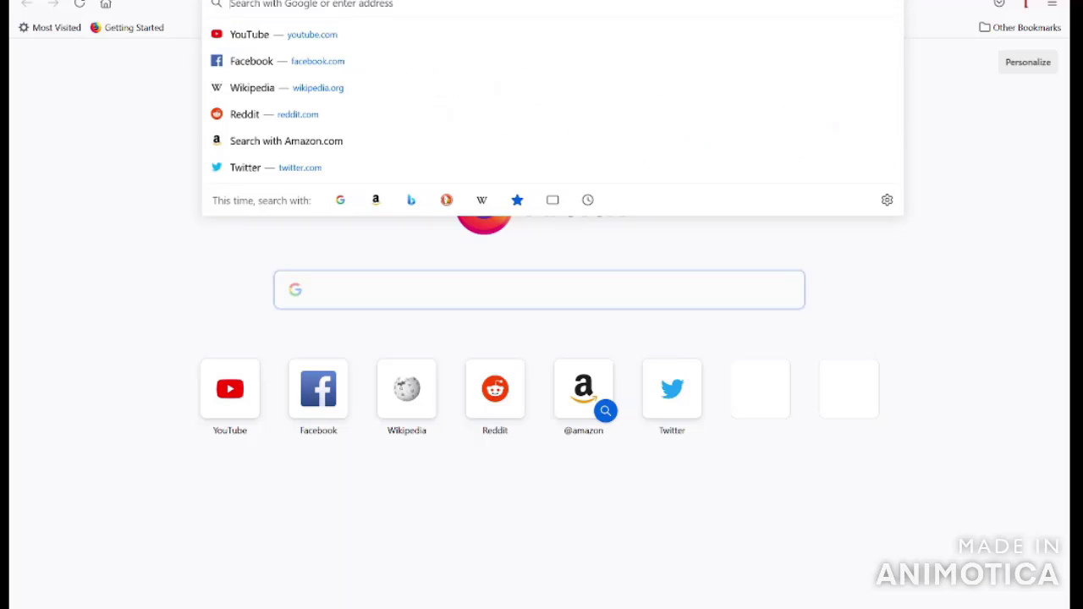
type("kindle")
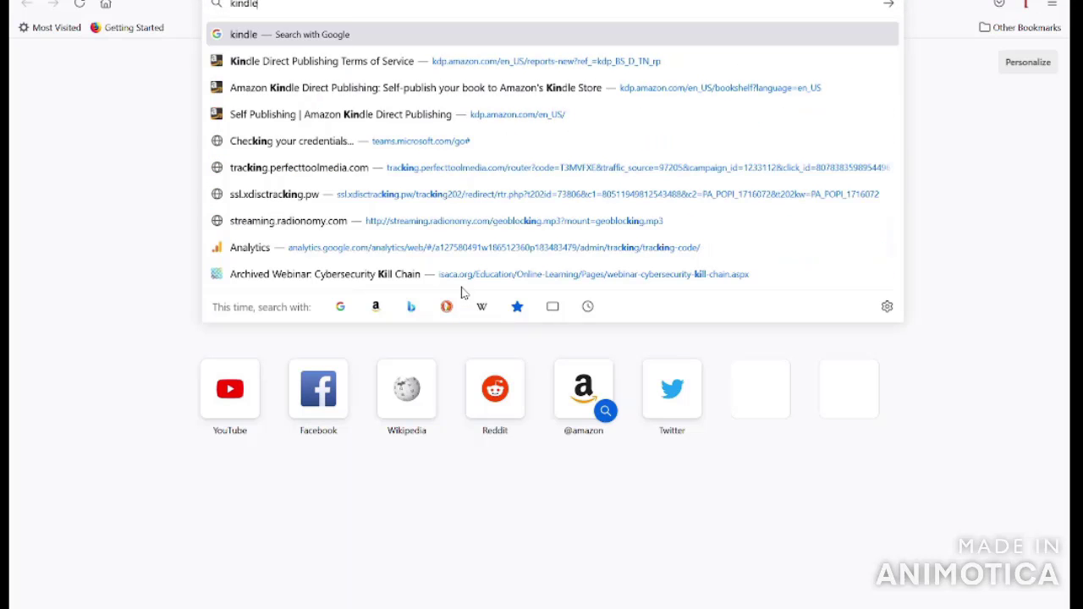
type(" cloud rea")
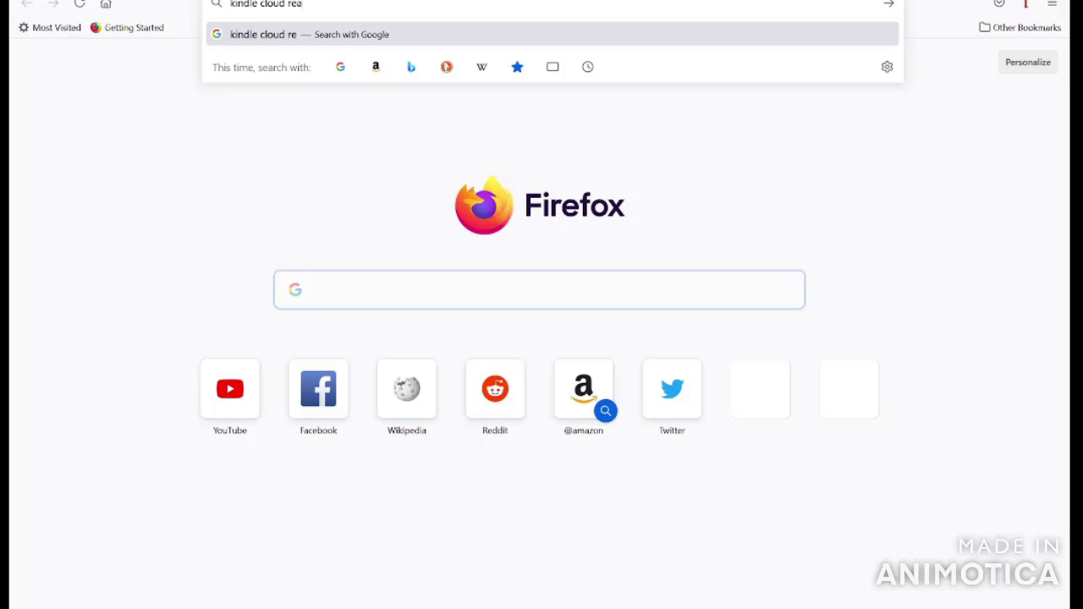
type("der")
key("Return")
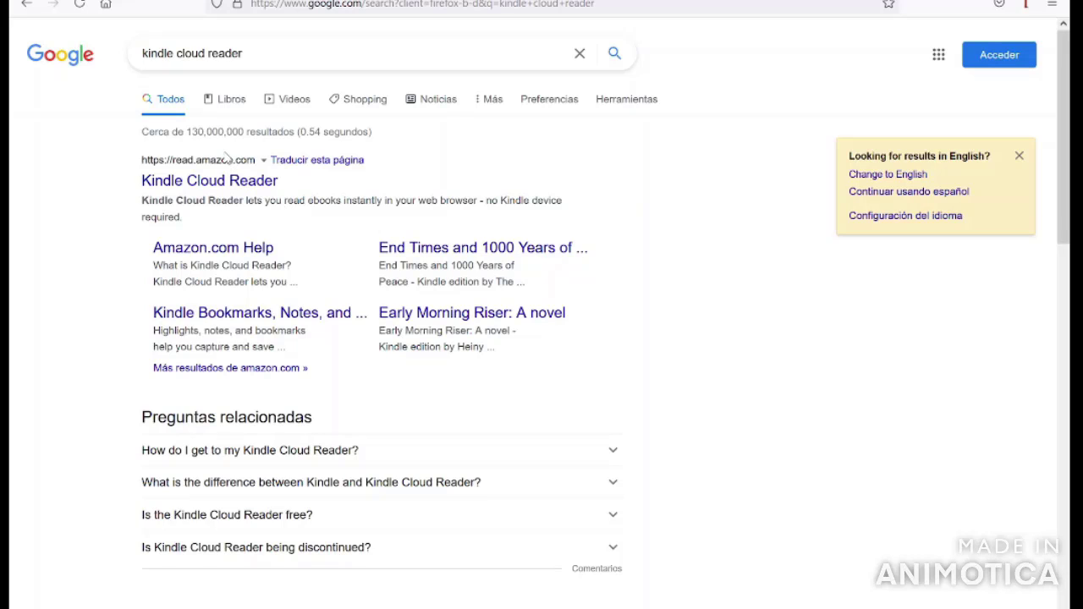
Step: Open the Kindle Cloud Reader result and place the cursor in the sign-in e-mail field
left_click(216, 183)
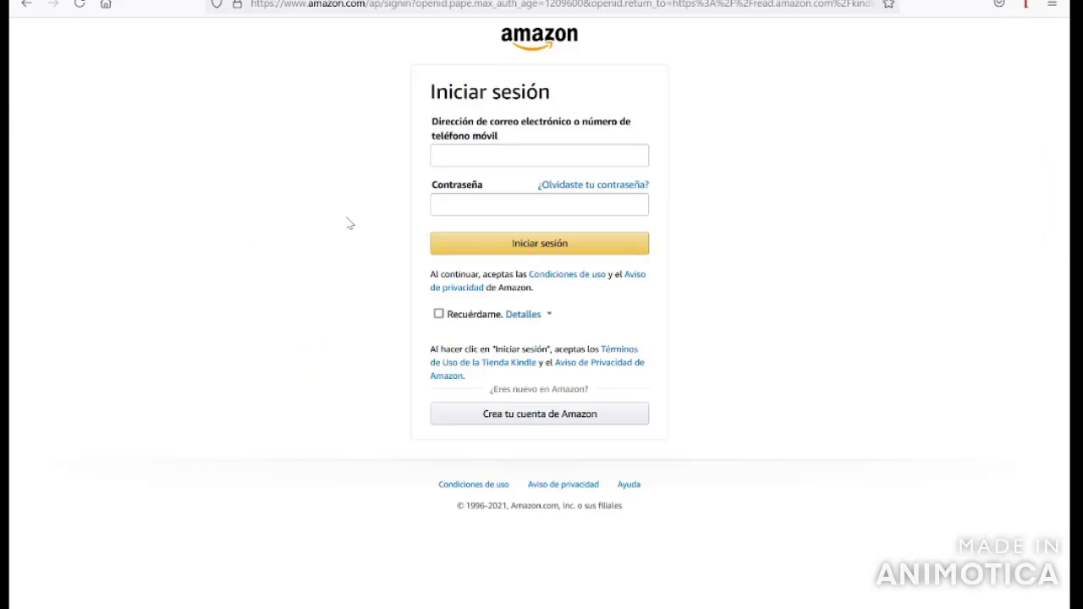
left_click(538, 146)
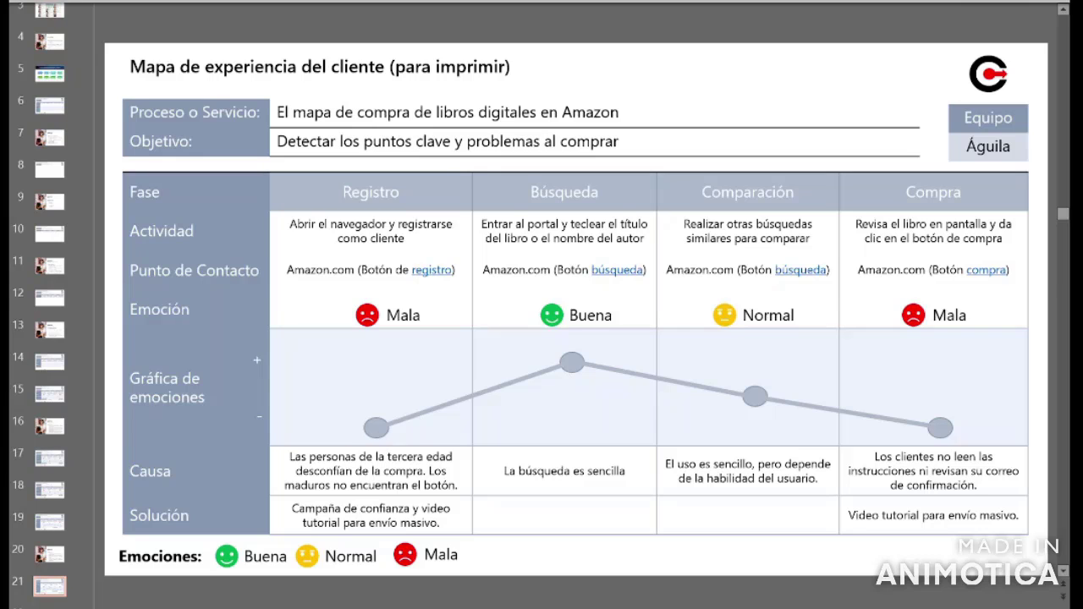
Step: Return from the Listo closing slide to slide 21's printable journey map and select its table
scroll(72, 585, "down", 1)
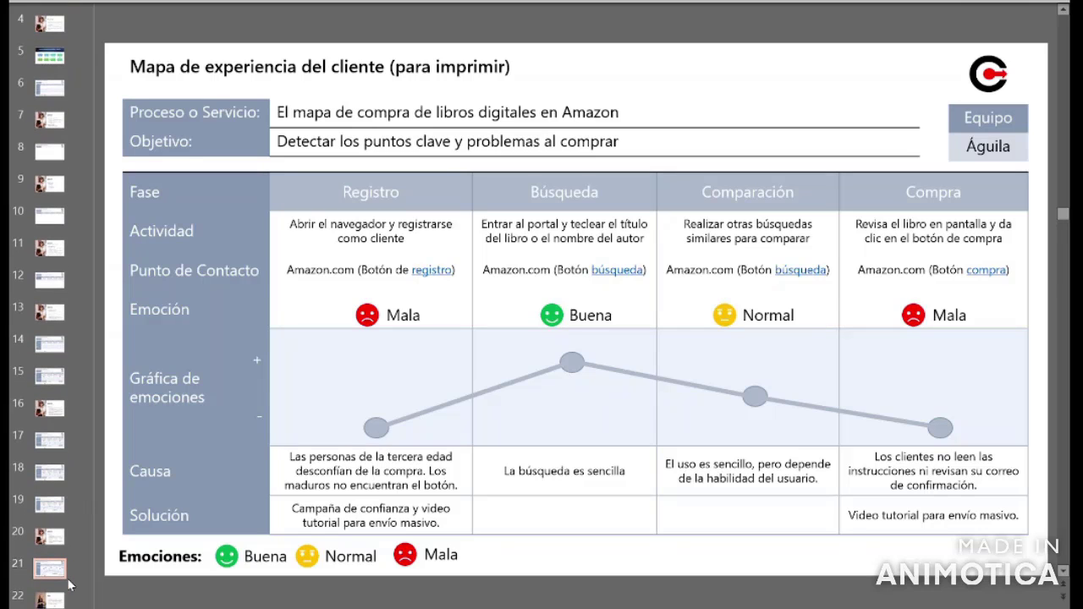
left_click(49, 600)
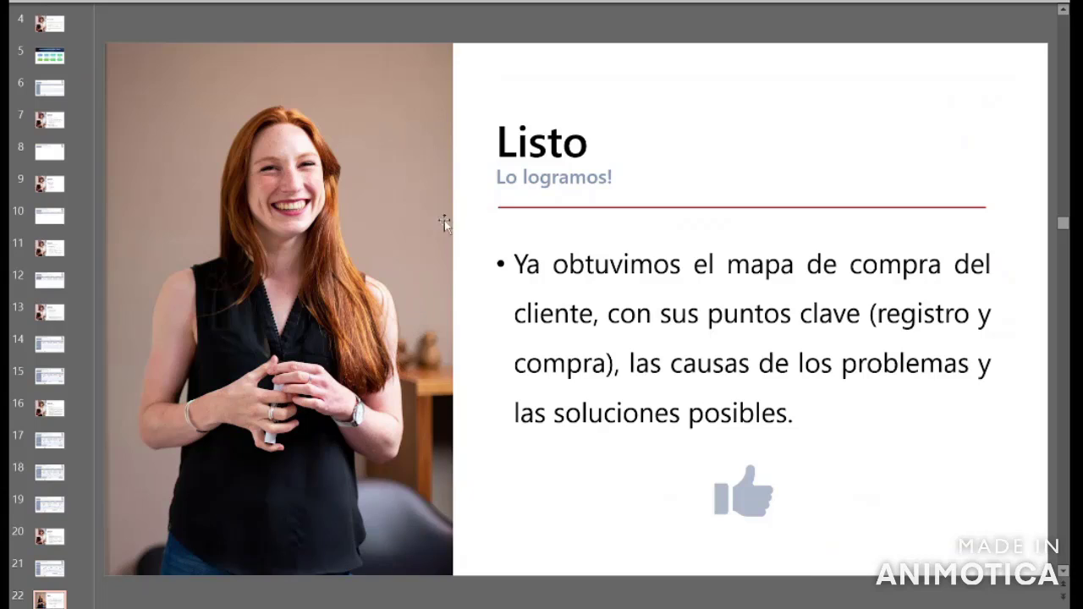
left_click(57, 574)
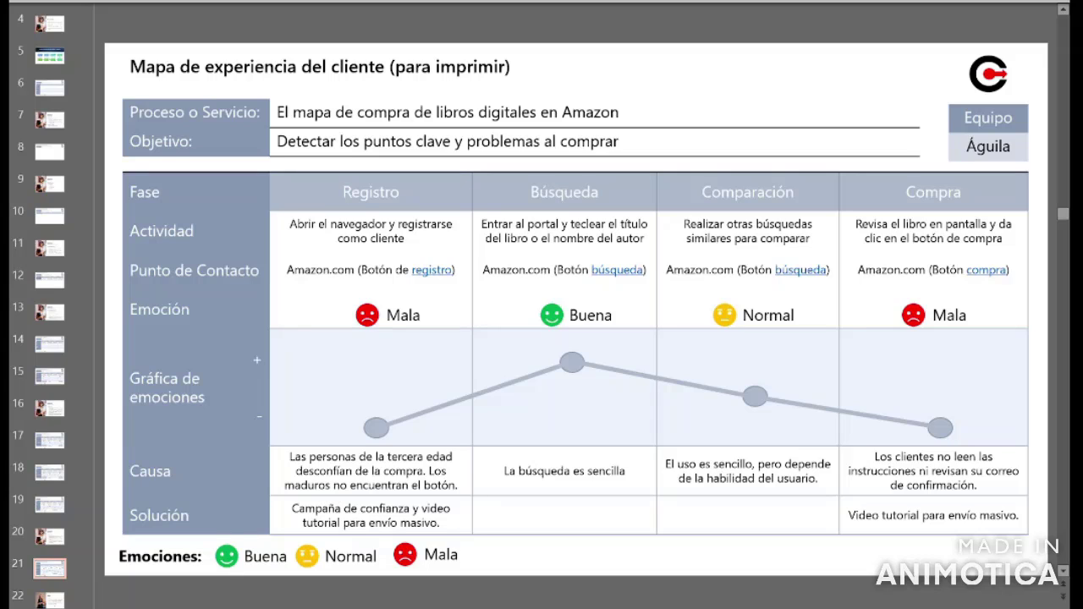
left_click(292, 508)
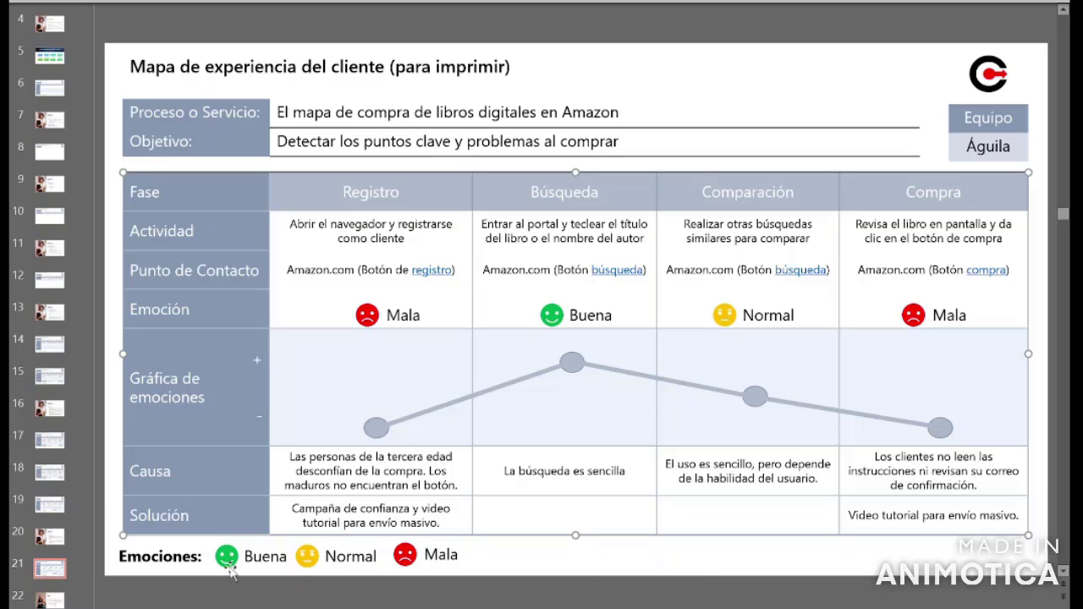
scroll(104, 578, "down", 2)
mouse_move(73, 592)
left_mouse_down()
mouse_move(57, 421)
mouse_move(48, 446)
left_mouse_up()
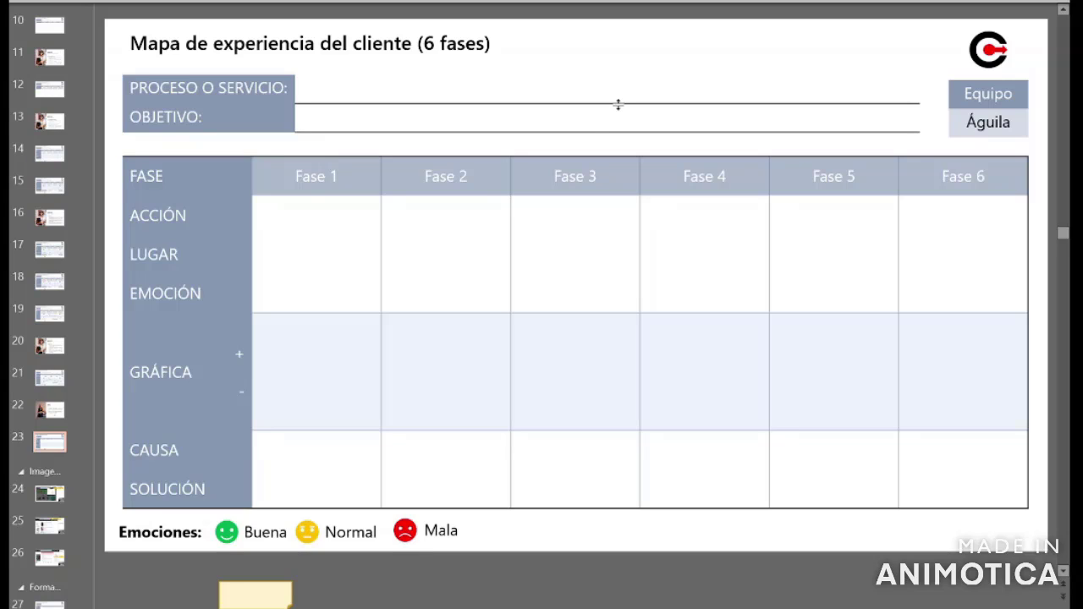
left_click(49, 378)
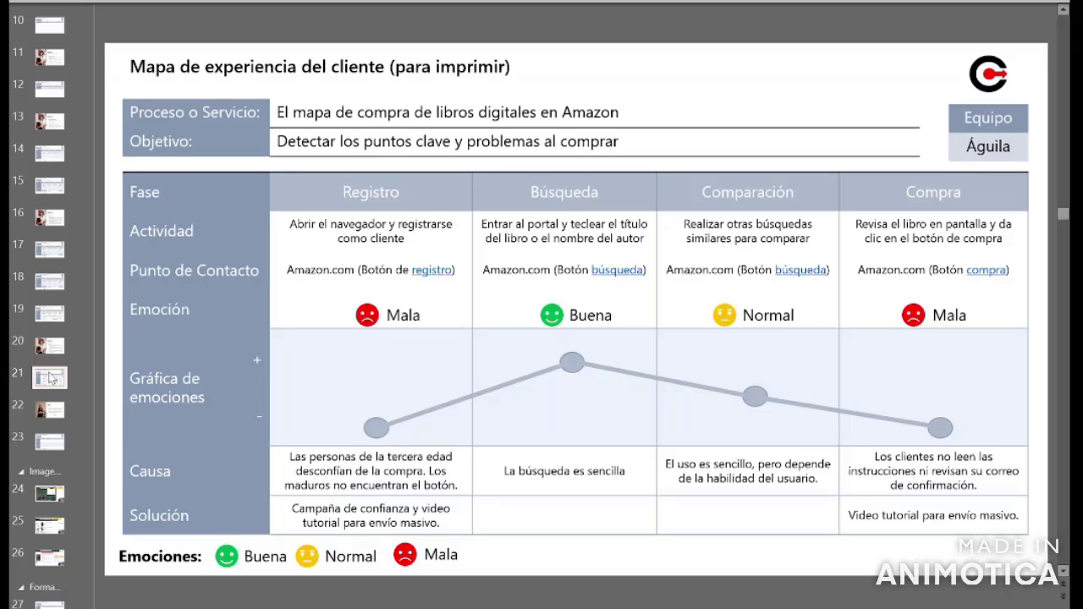
Step: Leave slide 21, scroll the thumbnails to the top and show title slide 1
left_click(49, 378)
scroll(38, 112, "up", 5)
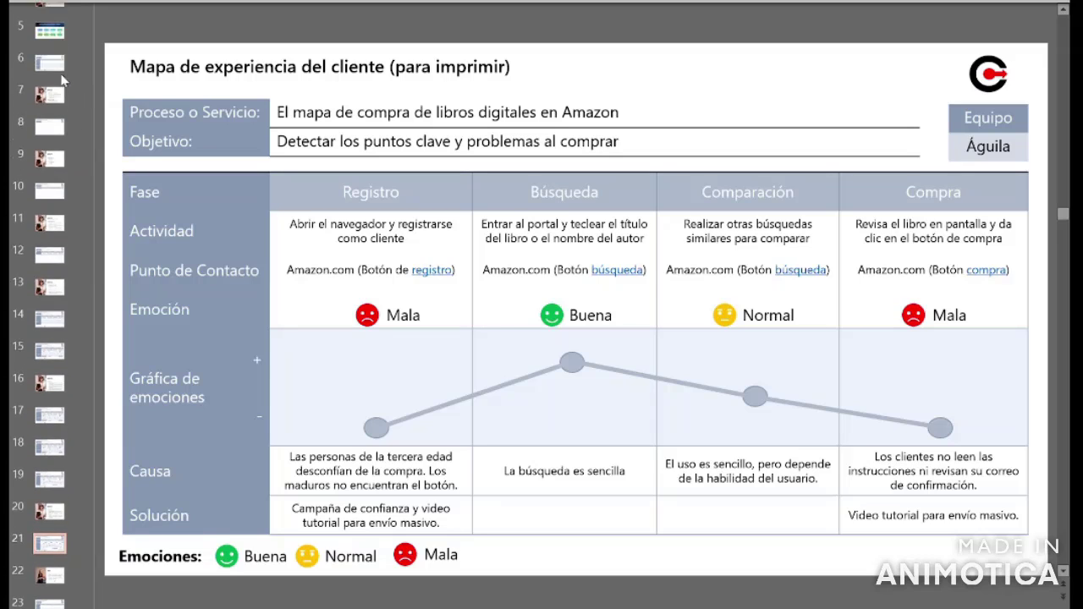
scroll(56, 81, "up", 2)
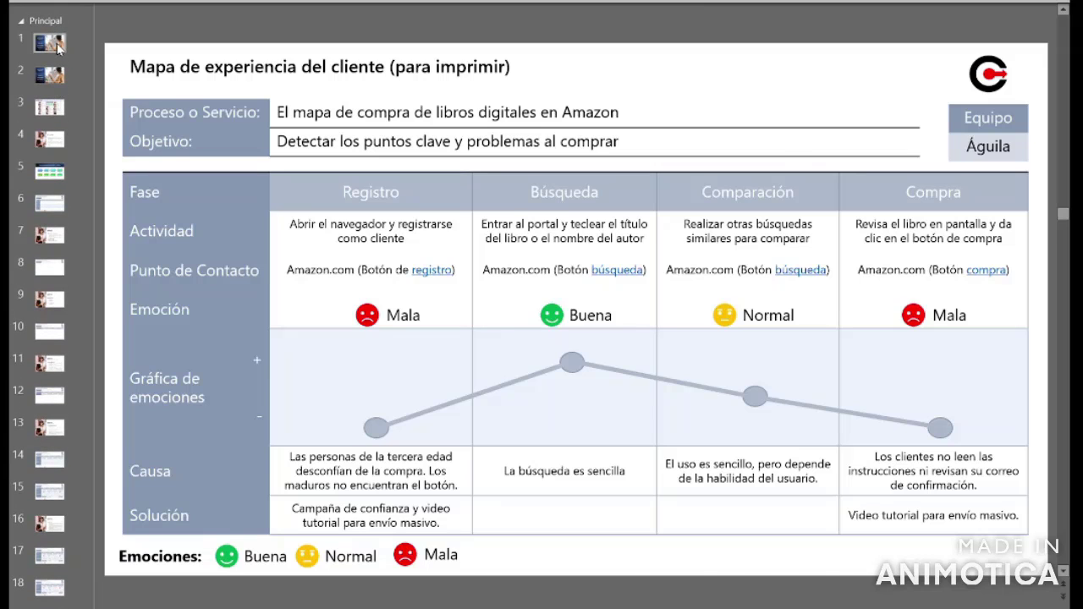
left_click(52, 44)
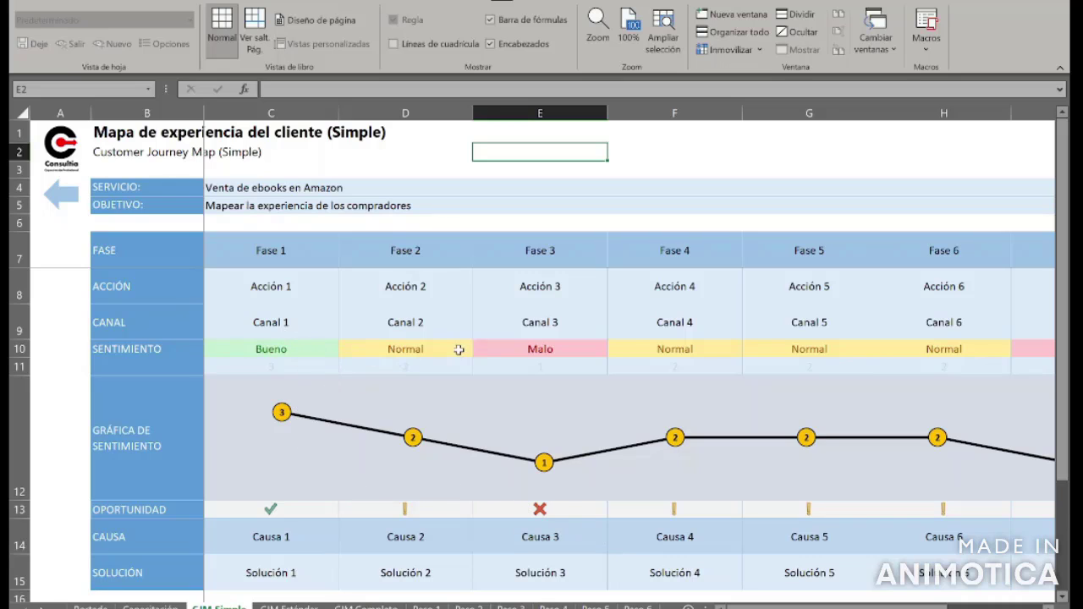
Step: Choose Malo for the Fase 1 sentiment in C10 and Bueno for Fase 3 in E10
left_click(458, 350)
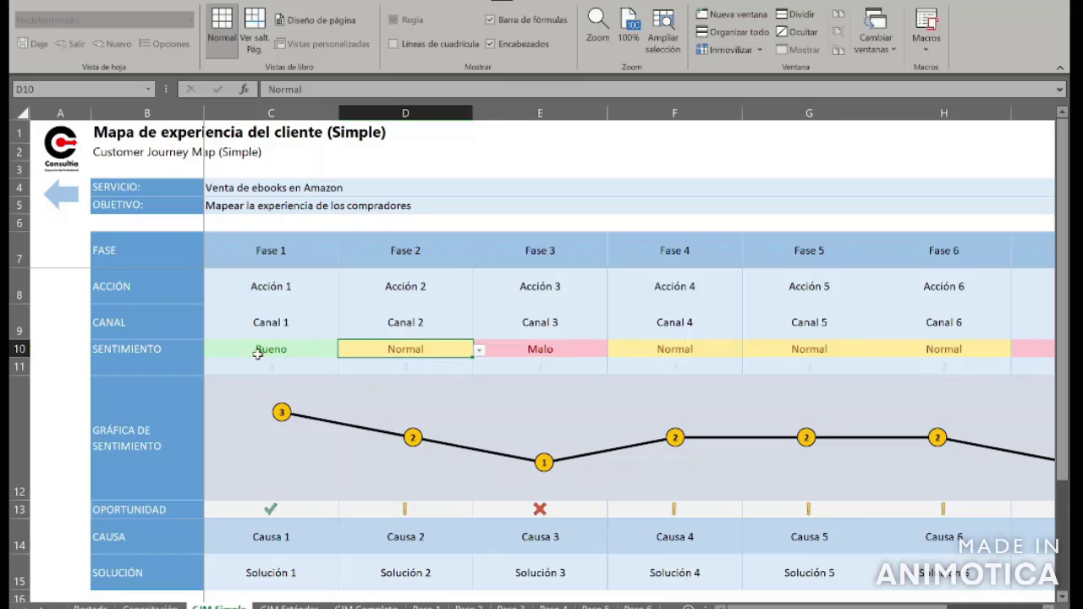
left_click(319, 347)
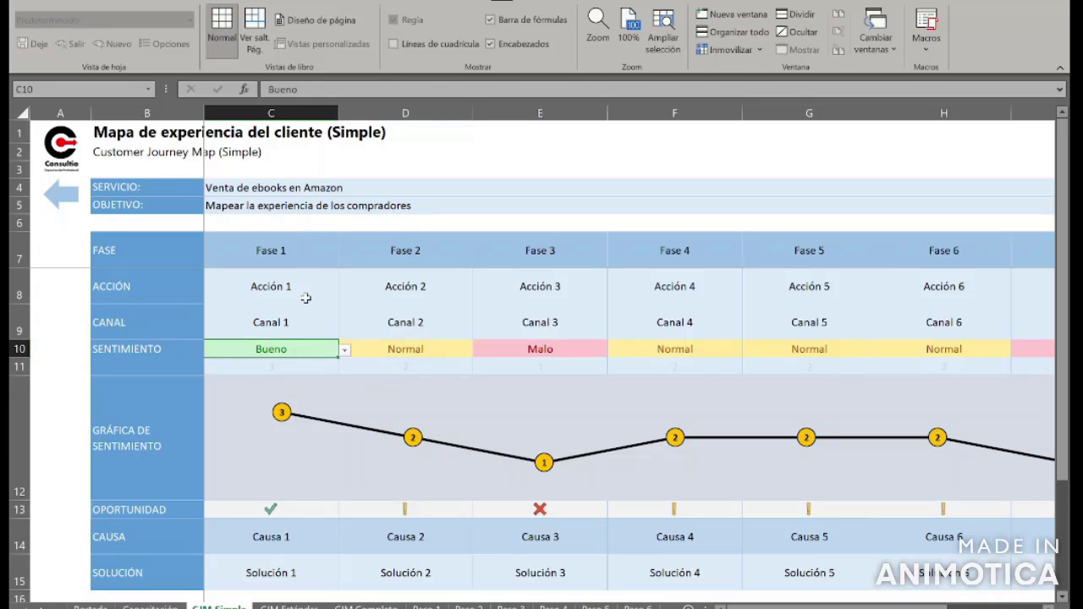
left_click(344, 349)
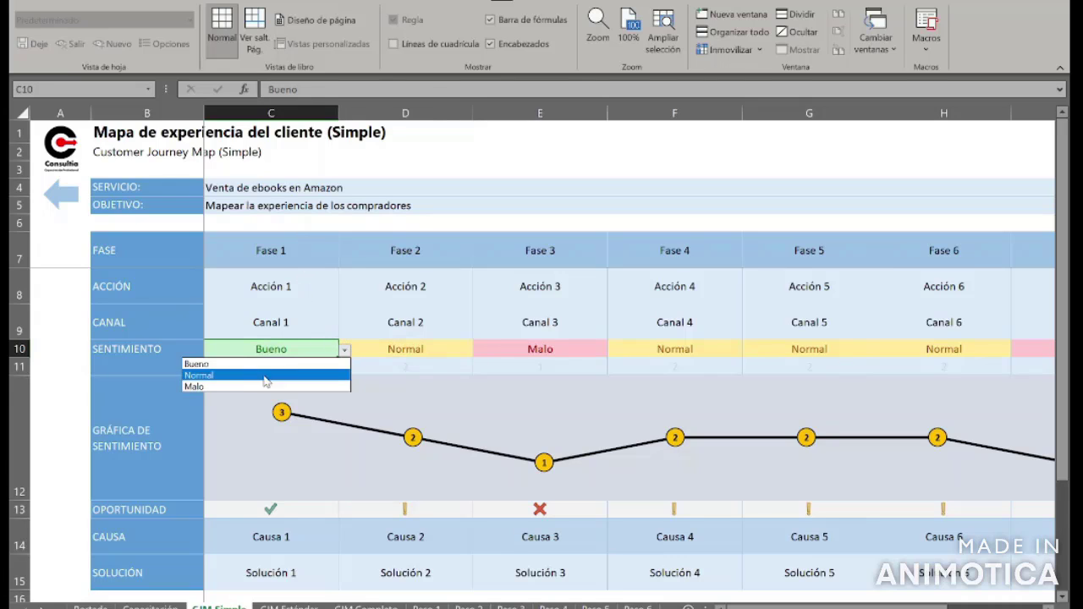
left_click(227, 388)
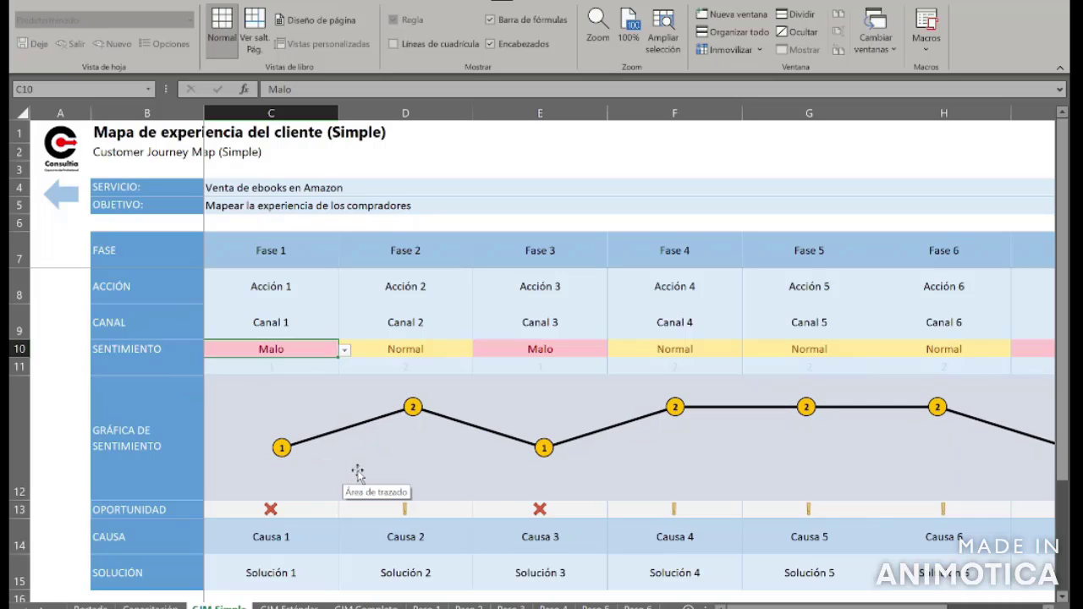
left_click(557, 351)
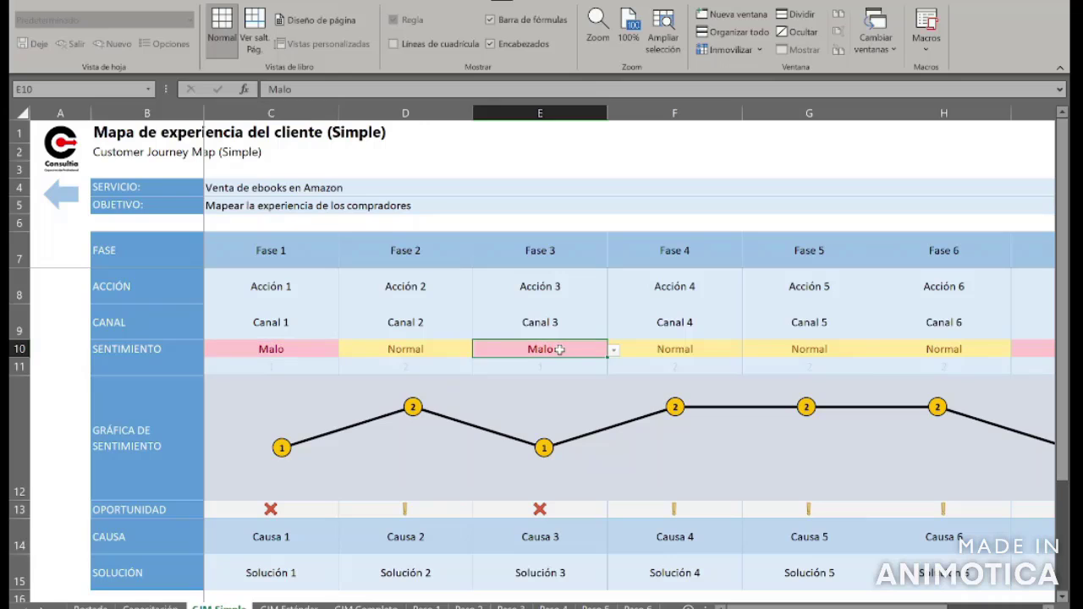
left_click(614, 357)
left_click(594, 362)
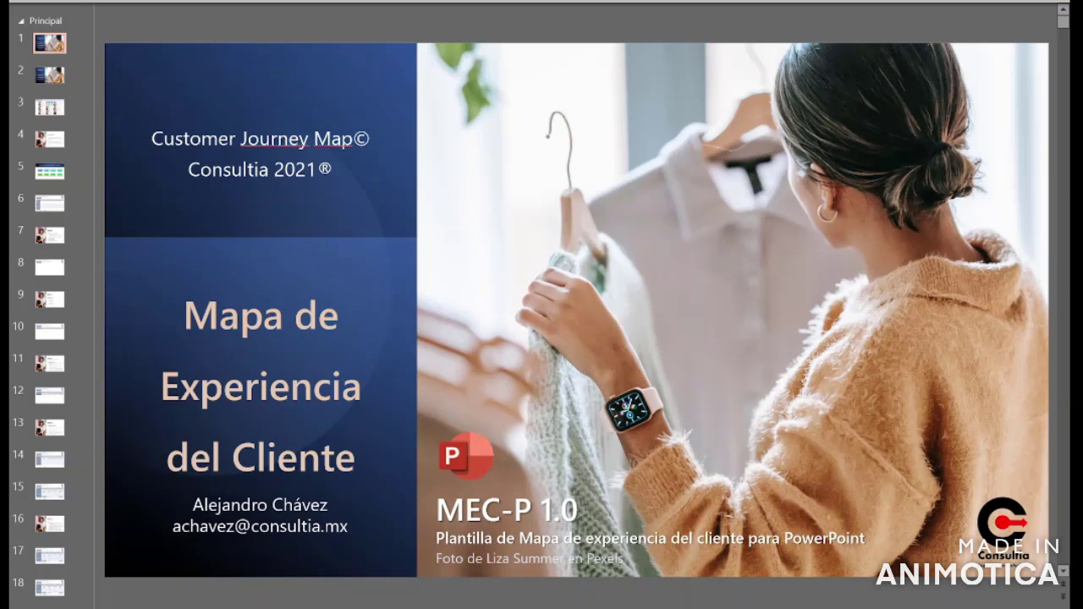
Step: Scroll the thumbnail pane down and select slide 19, the map with emotions and causes
scroll(84, 554, "down", 1)
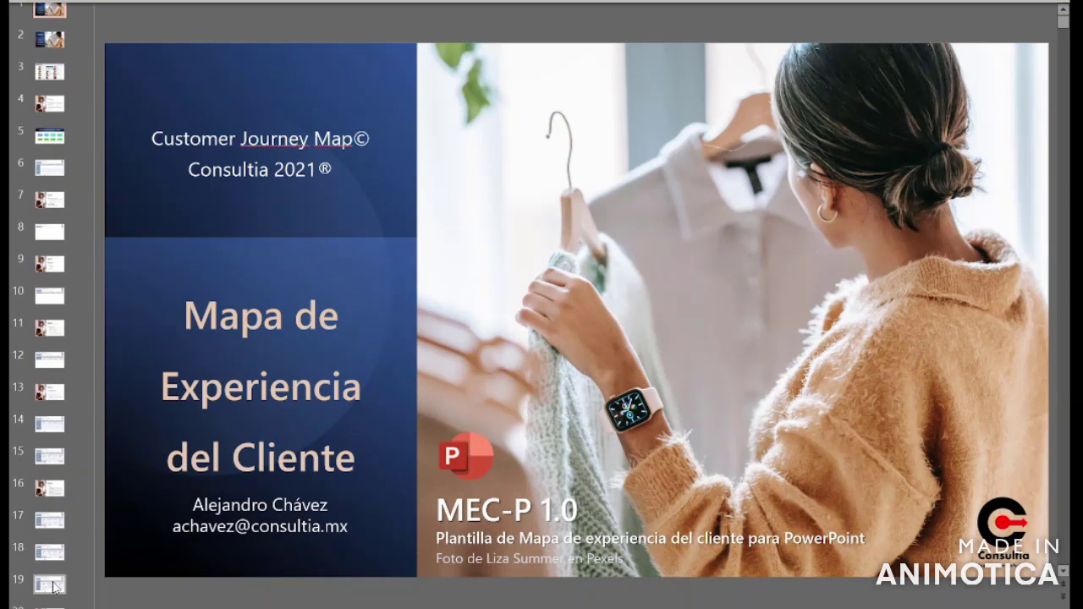
left_click(51, 586)
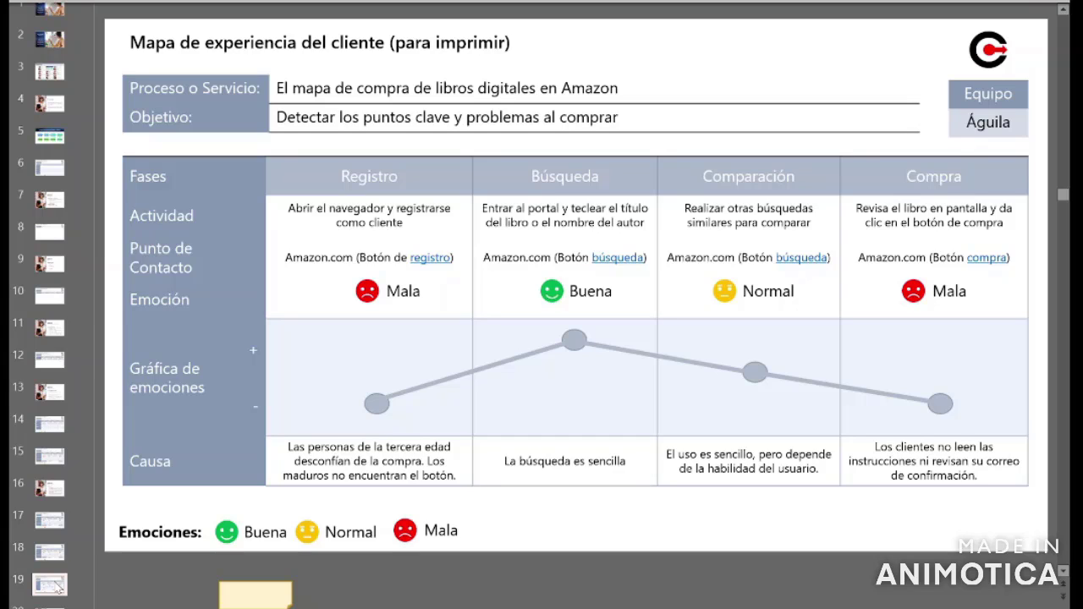
left_click(57, 588)
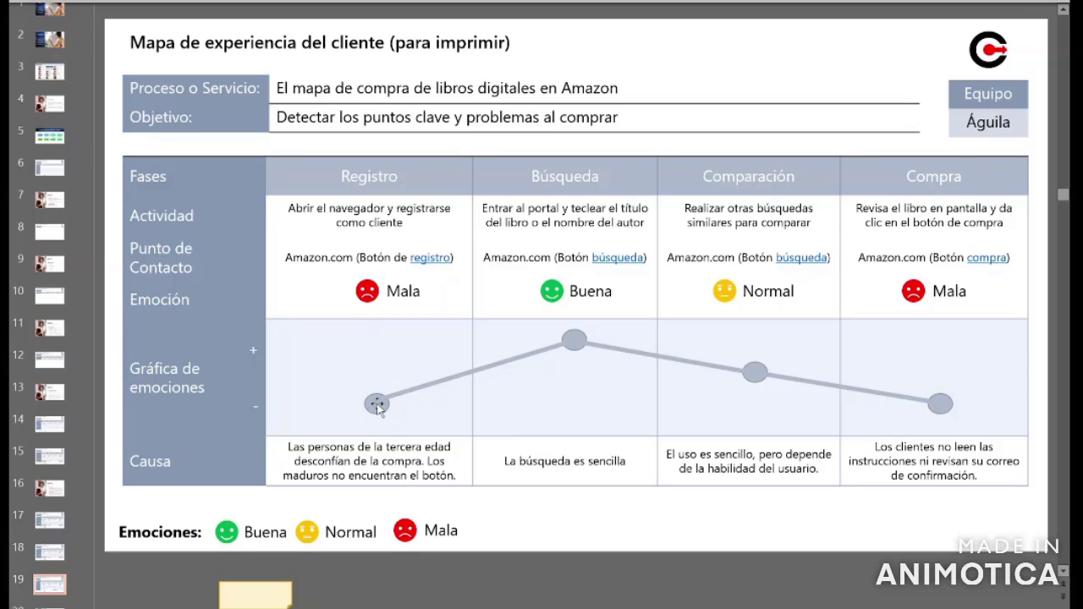
Step: Select the red Mala emoji inside the Registro emoji group, then clear the selection
left_click(373, 295)
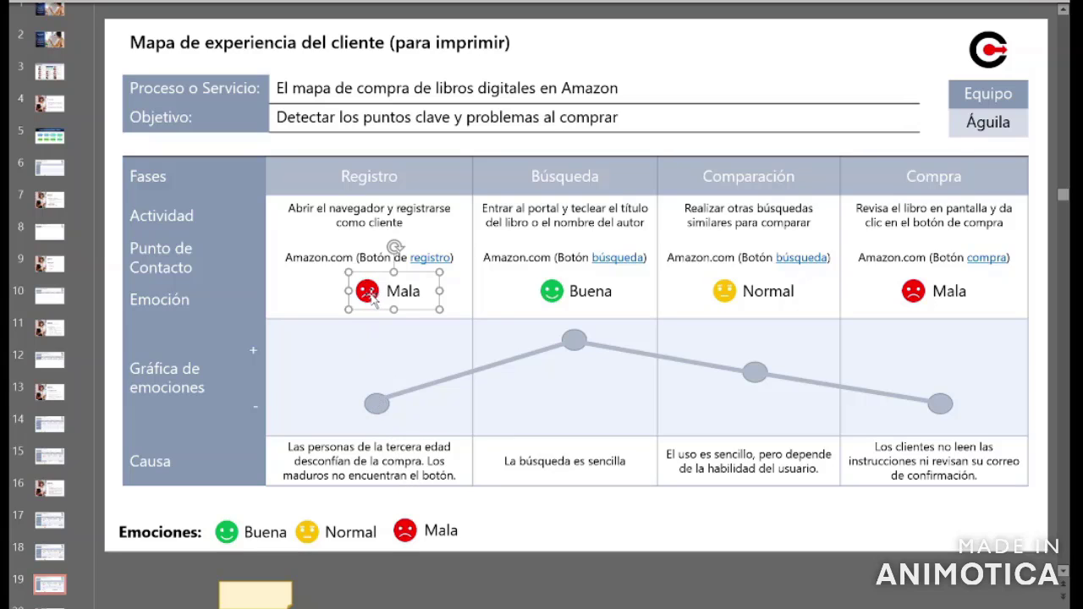
right_click(374, 295)
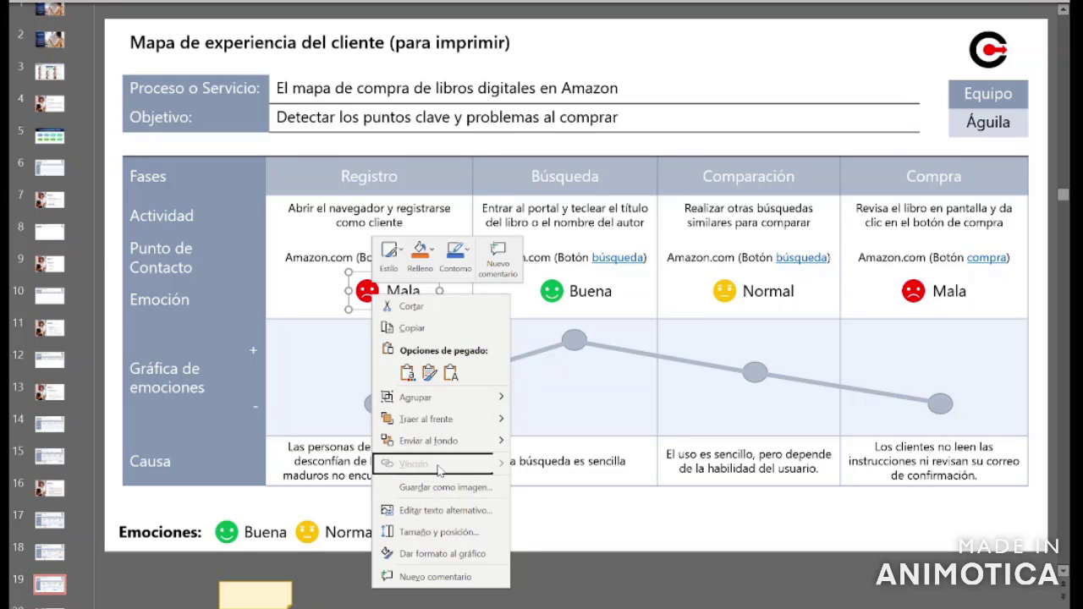
left_click(540, 513)
left_click(366, 293)
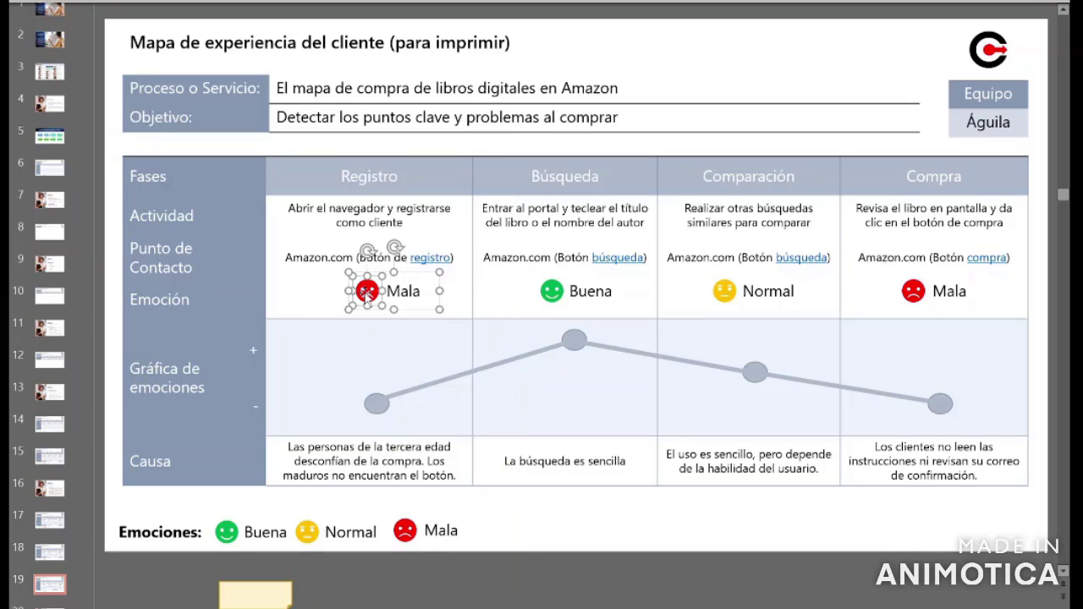
left_click(511, 510)
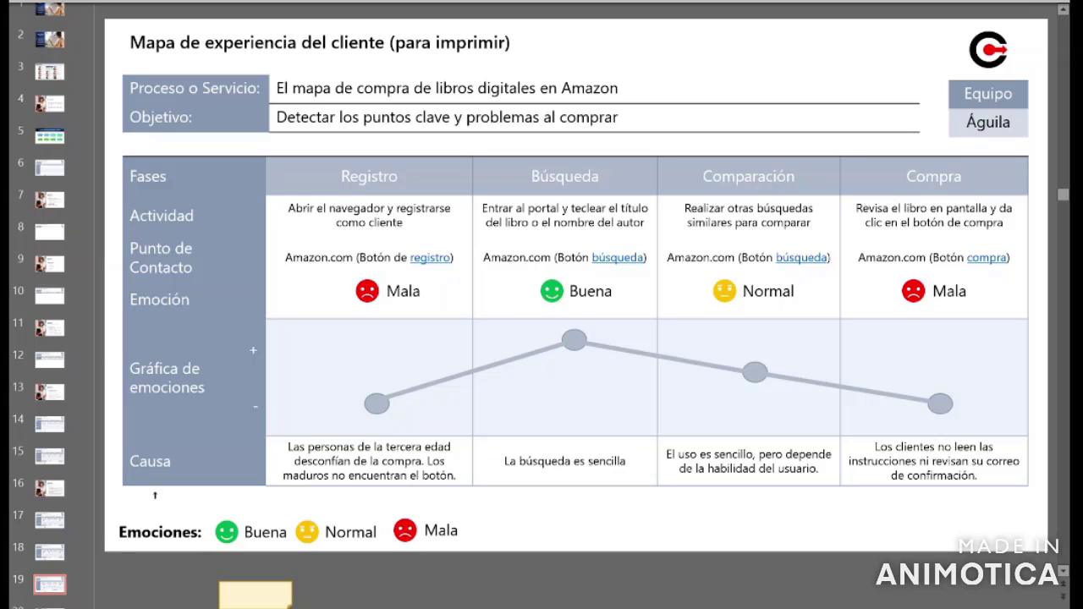
Step: Browse slide 18 and the blank 6-phase template, then select slide 21 with the Solución row
left_click(54, 557)
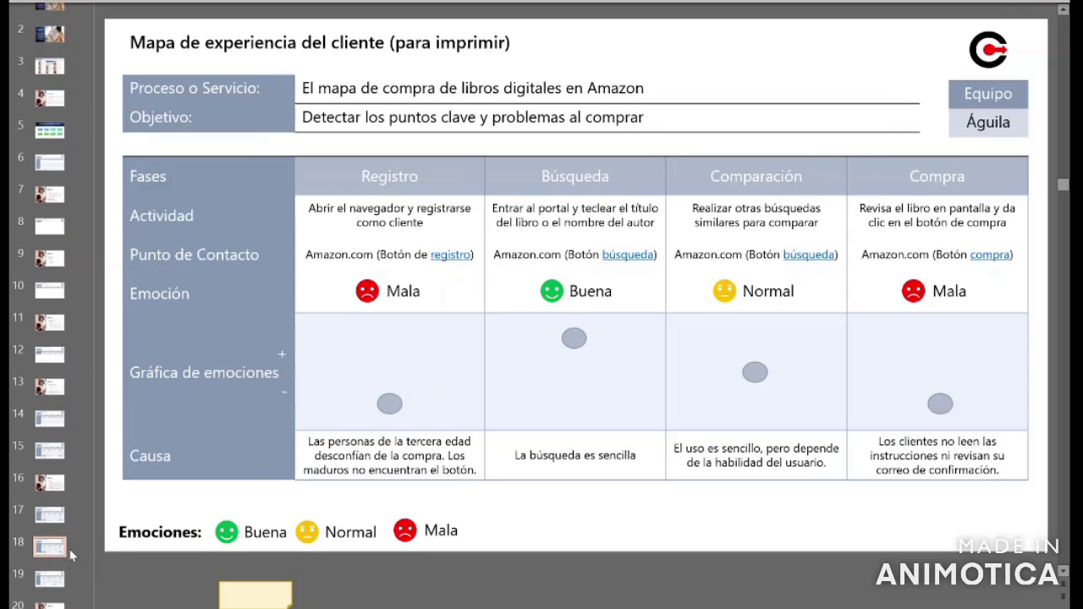
scroll(64, 546, "down", 3)
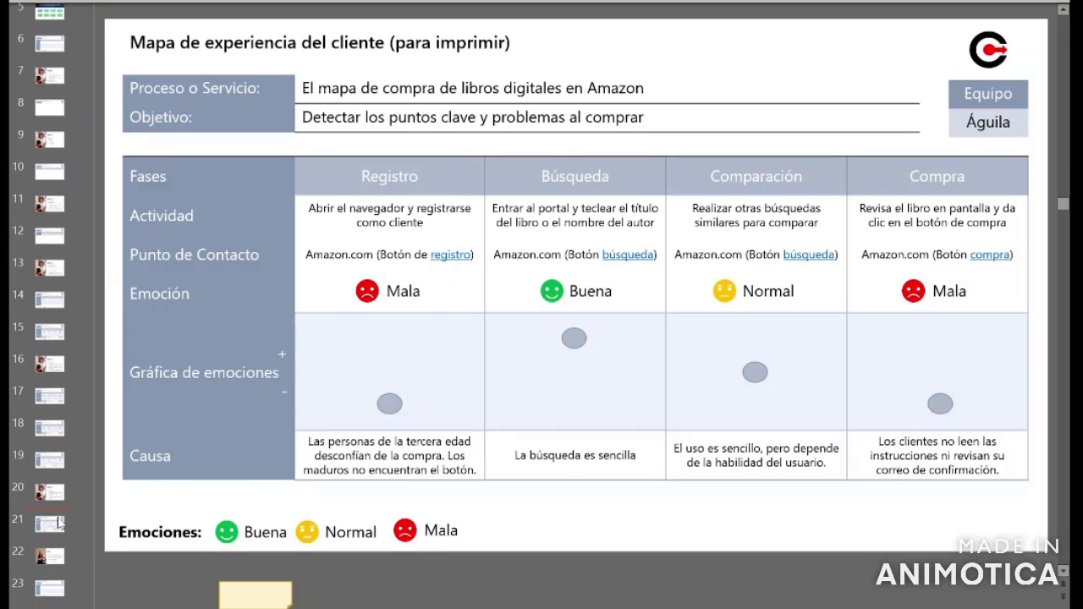
left_click(53, 525)
left_click(52, 590)
scroll(203, 536, "down", 1)
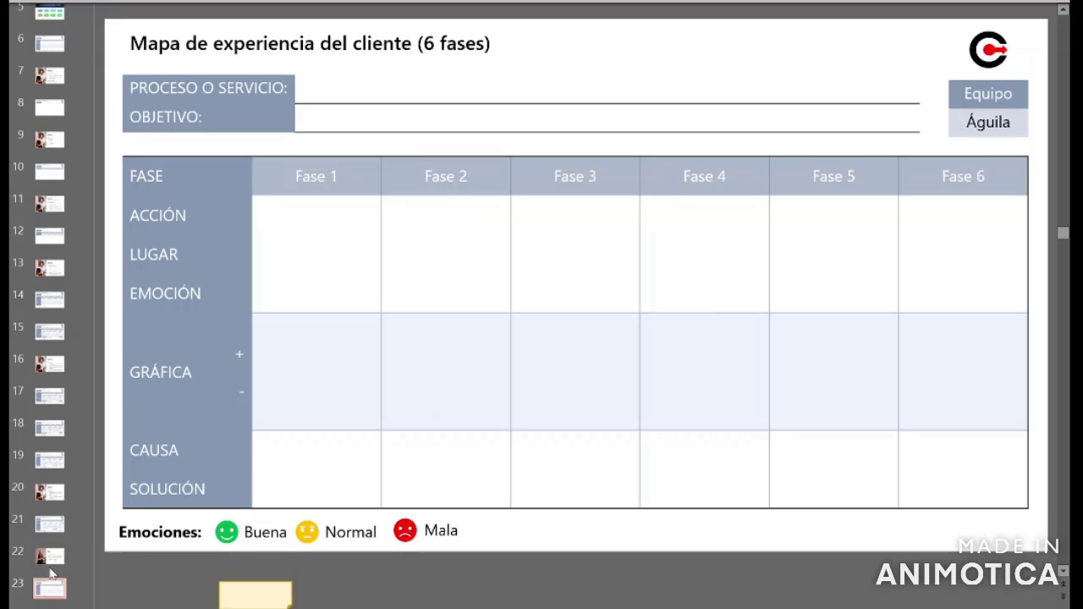
left_click(60, 529)
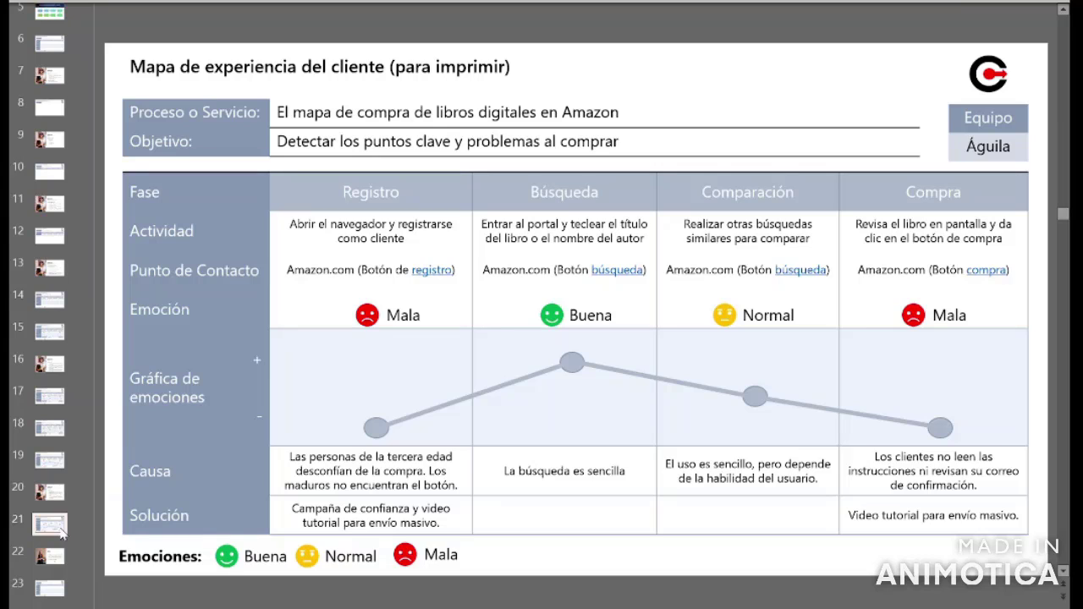
left_click(61, 530)
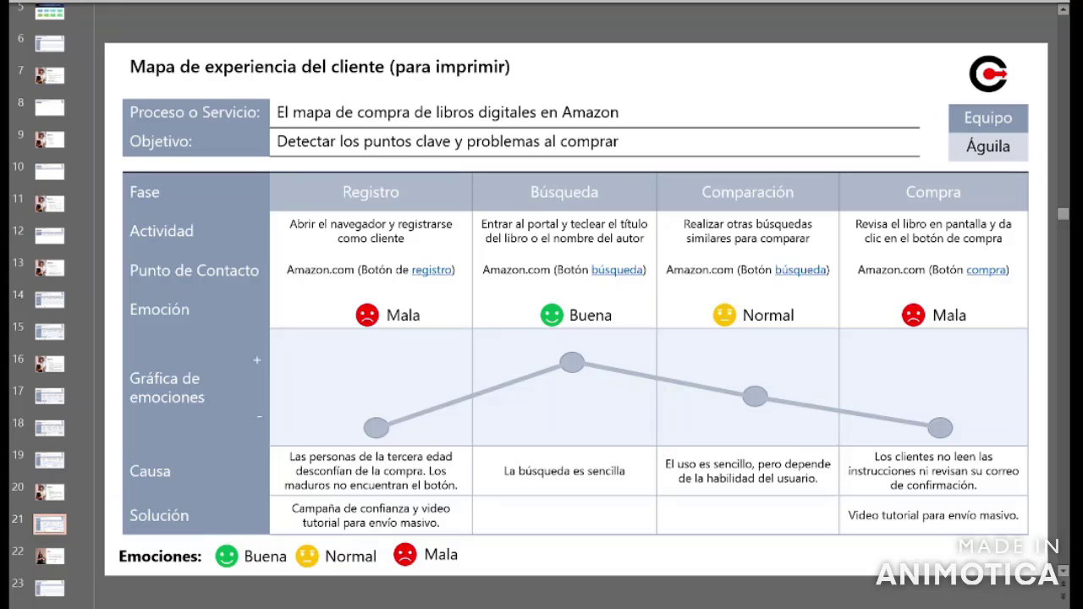
Step: Return to slide 1, the 'Mapa de Experiencia del Cliente' title slide
scroll(84, 63, "up", 5)
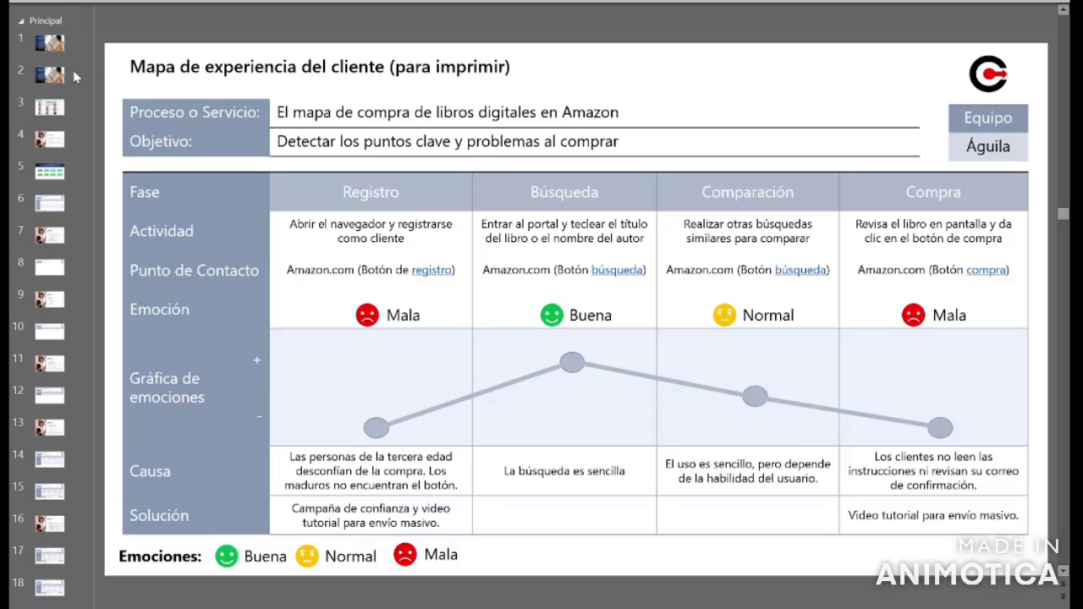
left_click(51, 44)
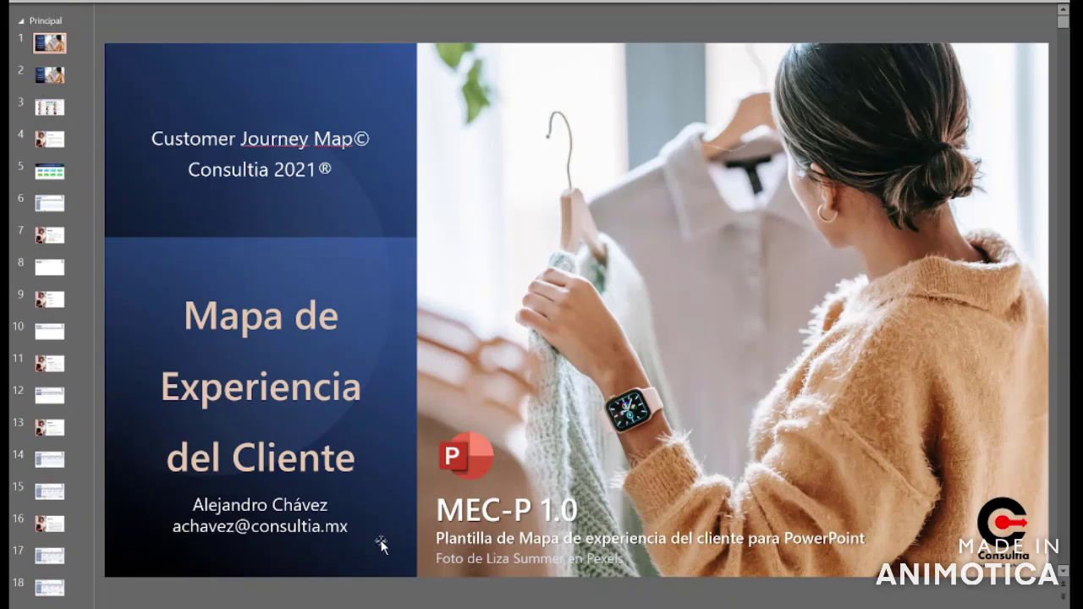